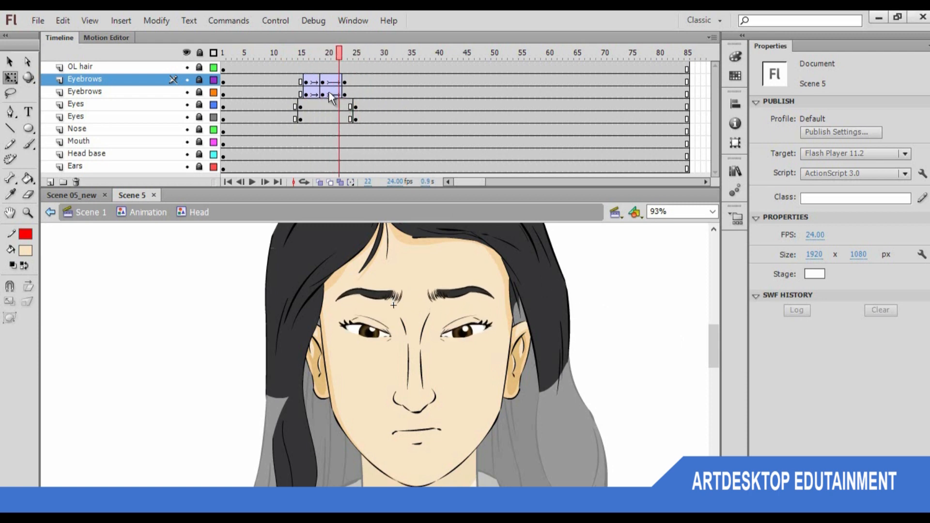
Unlock both Eyebrows layers and nudge the two eyebrows slightly upward on their frame 23 keyframes.
{"action": "left_click", "coordinate": [199, 81]}
{"action": "left_click", "coordinate": [199, 92]}
{"action": "left_click_drag", "start_coordinate": [345, 84], "coordinate": [345, 94]}
{"action": "key", "text": "Up"}
{"action": "key", "text": "Up"}
{"action": "key", "text": "Up"}
{"action": "key", "text": "Up"}
{"action": "key", "text": "Up"}
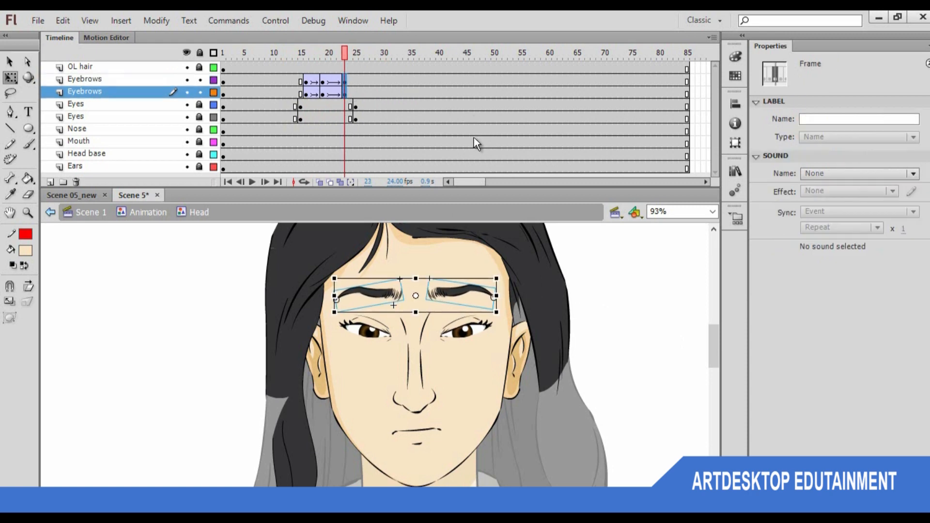
{"action": "key", "text": "Up"}
{"action": "key", "text": "Up"}
{"action": "key", "text": "Up"}
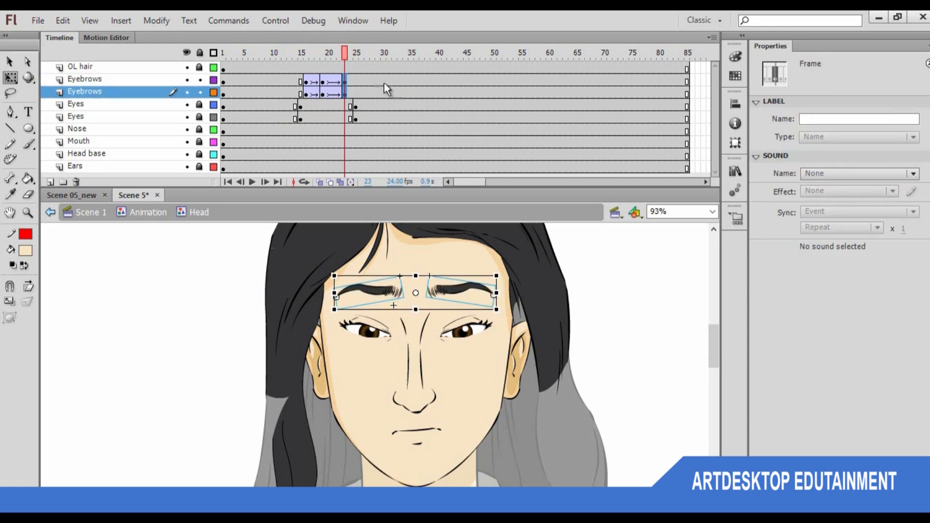
{"action": "left_click_drag", "start_coordinate": [346, 53], "coordinate": [375, 90]}
{"action": "left_click", "coordinate": [417, 252]}
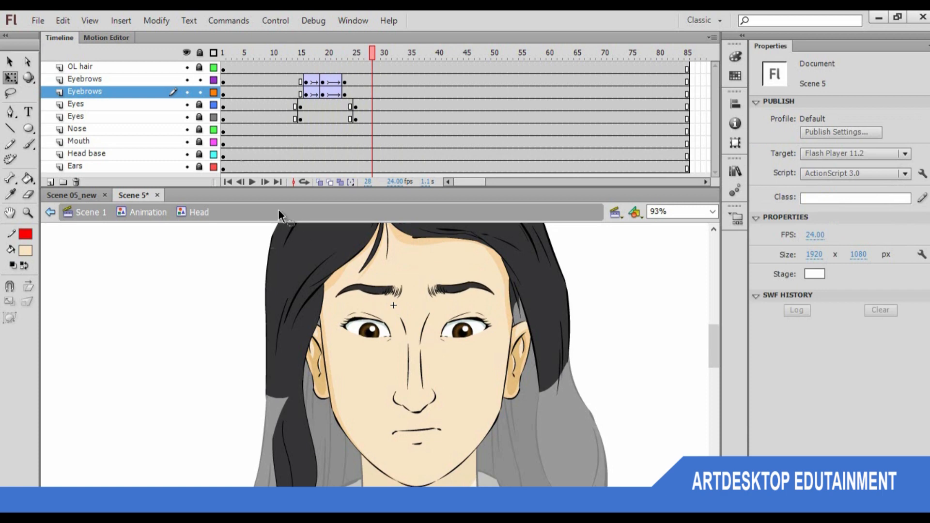
Lock both Eyebrows layers again and unlock the Mouth layer.
{"action": "left_click", "coordinate": [200, 92]}
{"action": "left_click", "coordinate": [200, 80]}
{"action": "left_click", "coordinate": [200, 142]}
Insert a keyframe on the Mouth layer at frame 23.
{"action": "left_click_drag", "start_coordinate": [367, 60], "coordinate": [340, 84]}
{"action": "left_click", "coordinate": [345, 142]}
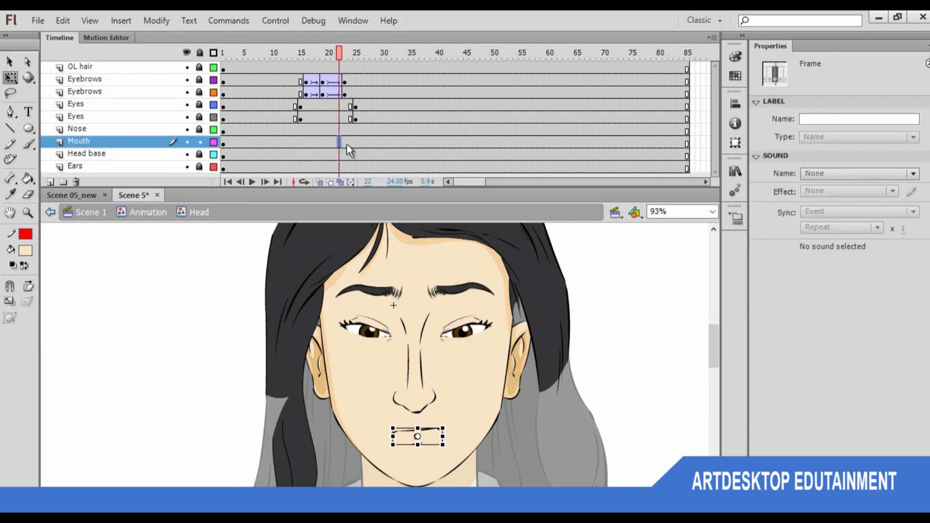
{"action": "double_click", "coordinate": [344, 141]}
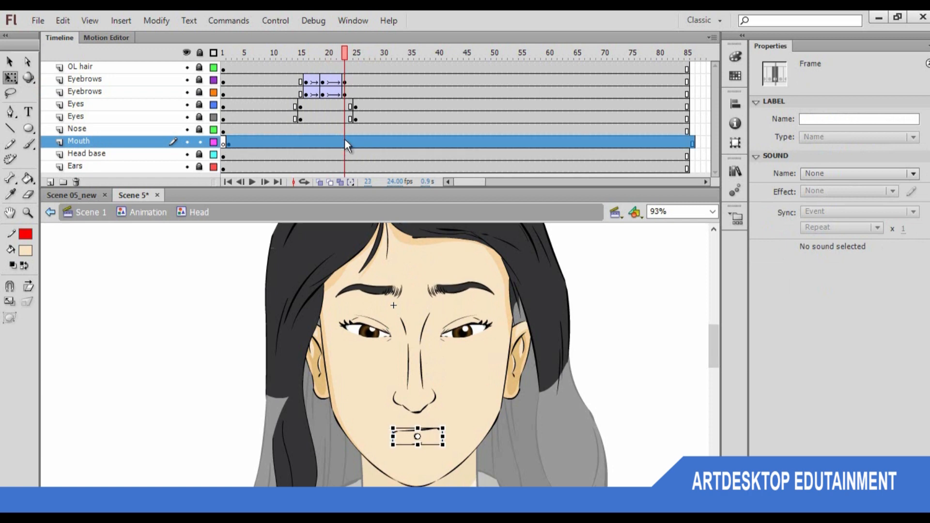
{"action": "left_click", "coordinate": [342, 140]}
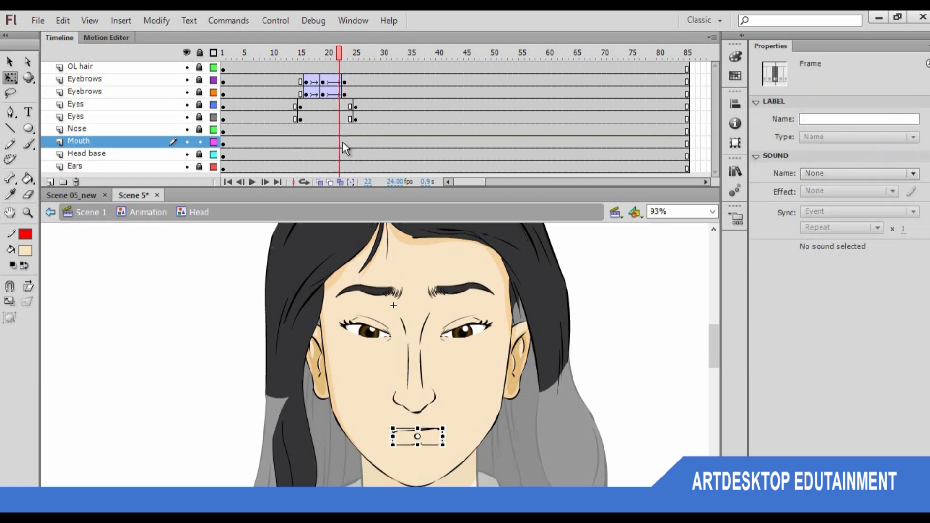
{"action": "left_click", "coordinate": [345, 142]}
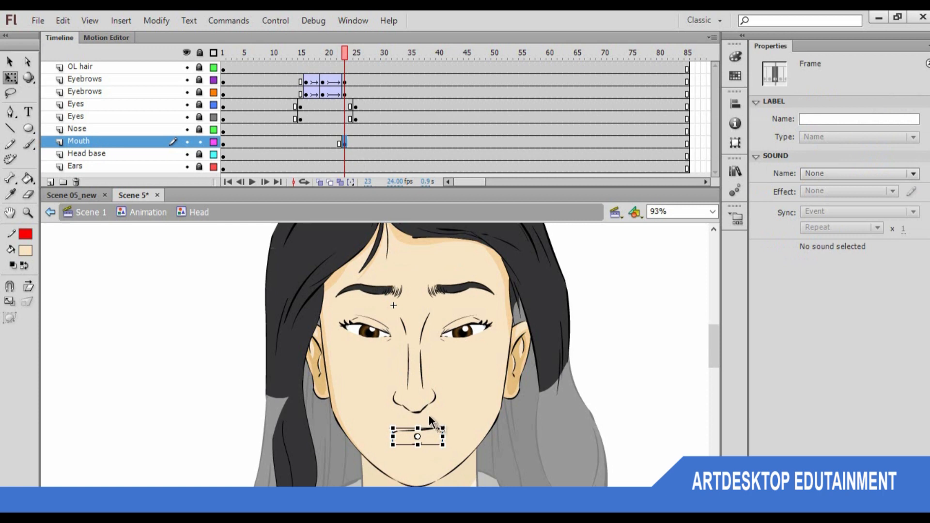
Open the Mouth symbol for editing, insert a blank keyframe at frame 5 and turn on onion skinning.
{"action": "key", "text": "ctrl+equal"}
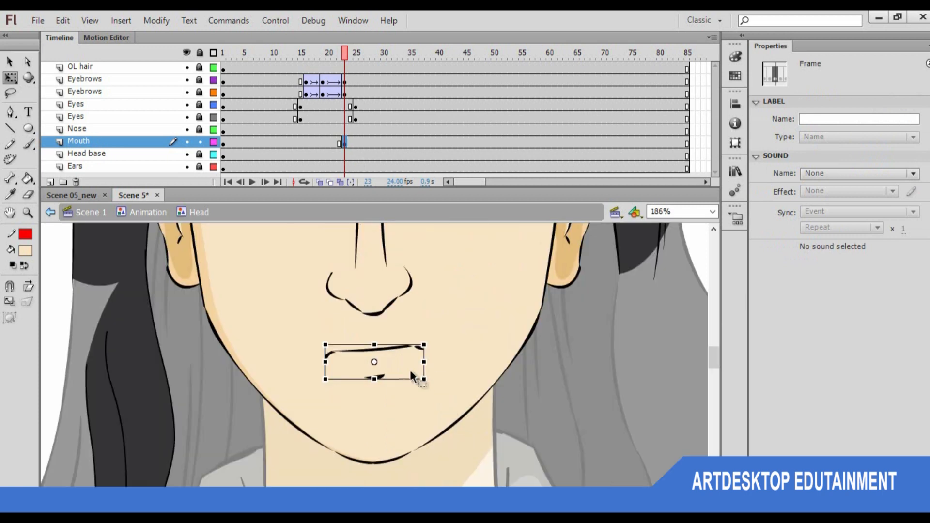
{"action": "double_click", "coordinate": [392, 347]}
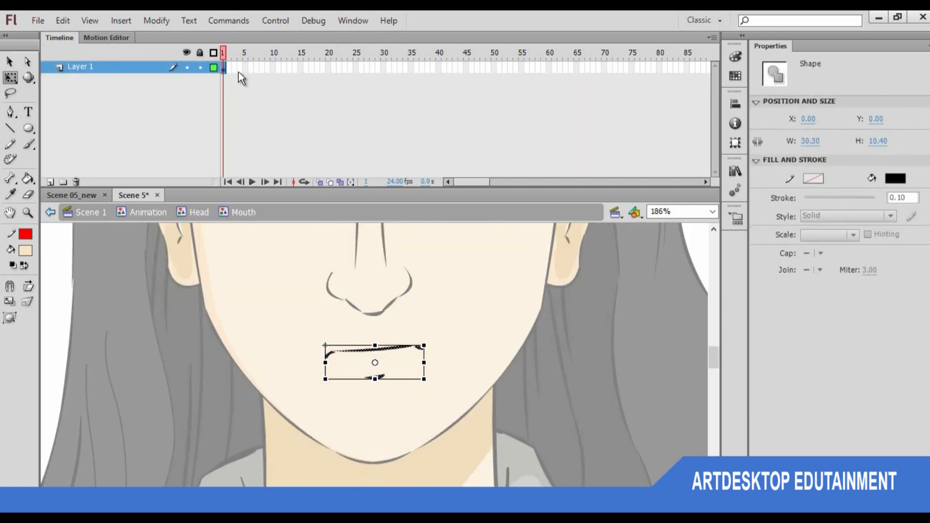
{"action": "left_click", "coordinate": [246, 69]}
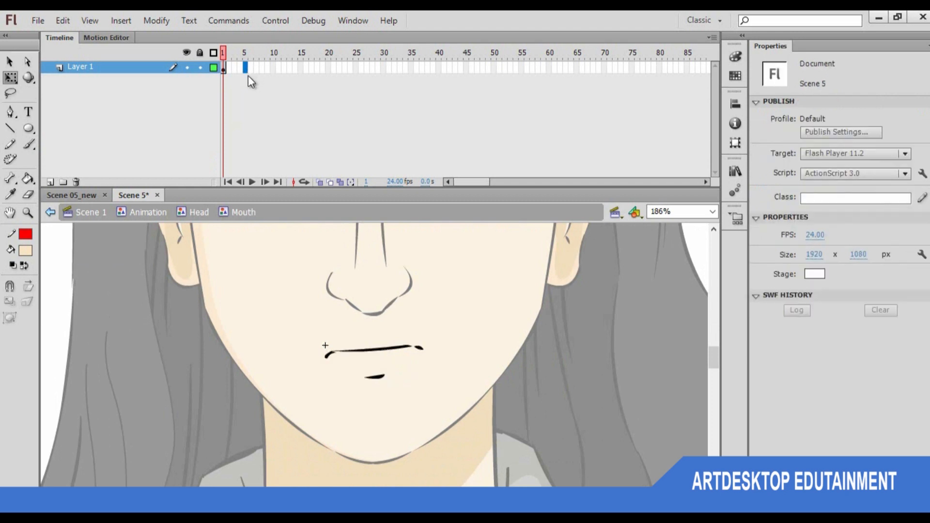
{"action": "key", "text": "F7"}
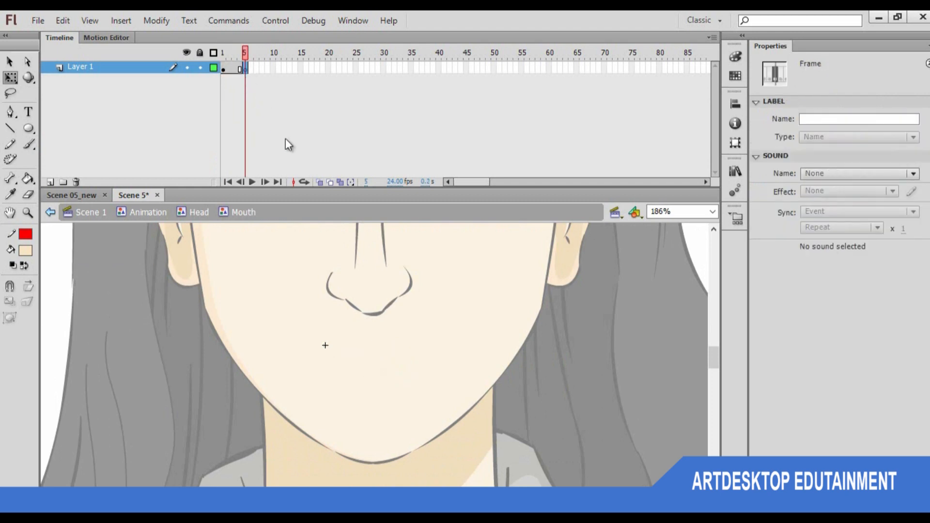
{"action": "left_click", "coordinate": [319, 182]}
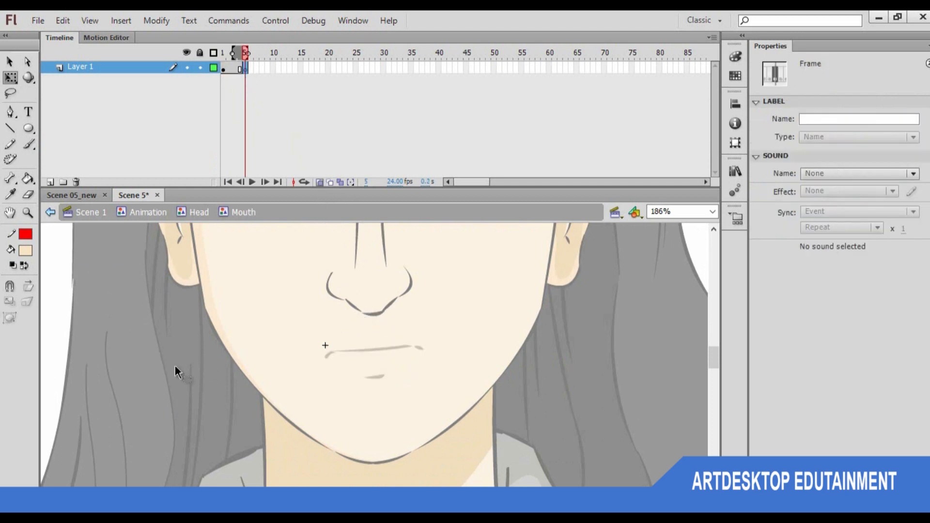
Set the fill colour to black and ready the Brush tool with a small brush size for drawing the mouth.
{"action": "left_click", "coordinate": [26, 250]}
{"action": "left_click", "coordinate": [38, 280]}
{"action": "key", "text": "ctrl+="}
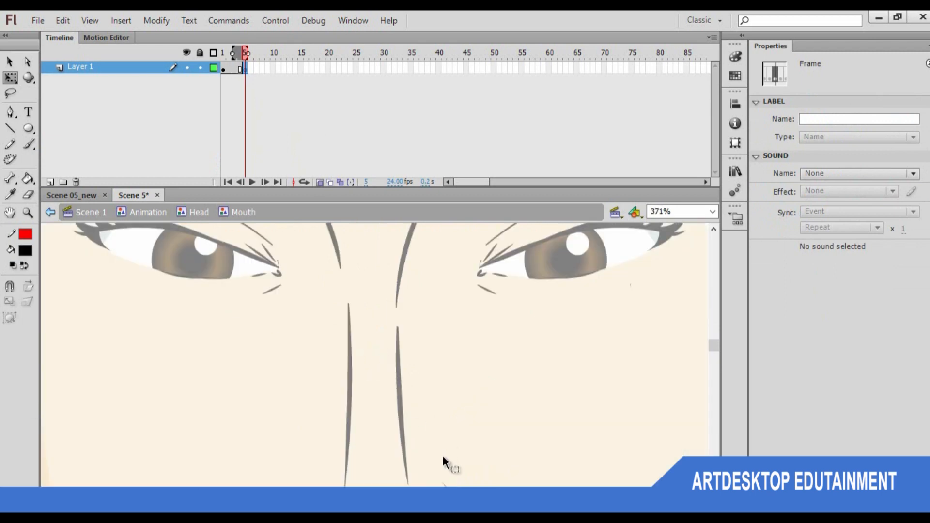
{"action": "left_click", "coordinate": [443, 358]}
{"action": "left_click_drag", "start_coordinate": [428, 472], "coordinate": [457, 301]}
{"action": "left_click_drag", "start_coordinate": [419, 357], "coordinate": [422, 294]}
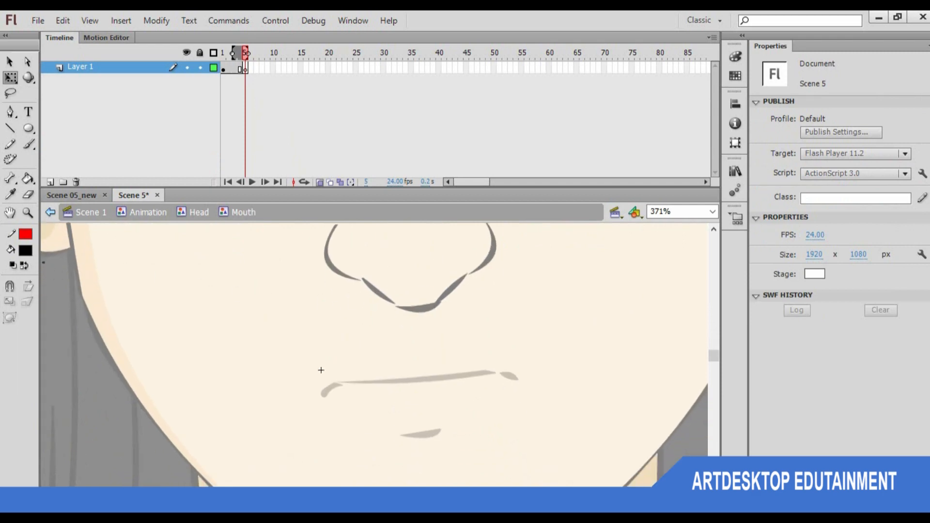
{"action": "key", "text": "b"}
{"action": "left_click", "coordinate": [35, 303]}
{"action": "left_click", "coordinate": [58, 318]}
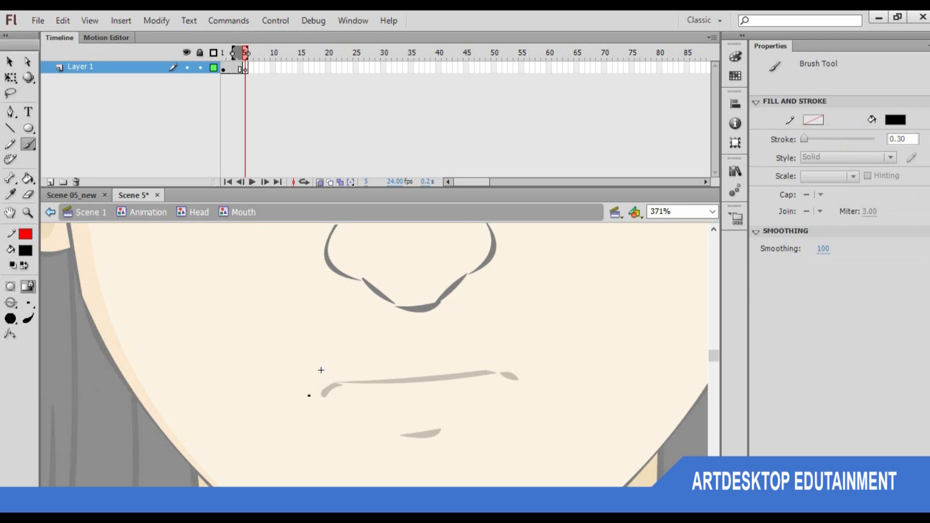
{"action": "left_click_drag", "start_coordinate": [310, 396], "coordinate": [336, 370]}
{"action": "key", "text": "ctrl+z"}
{"action": "mouse_move", "coordinate": [326, 404]}
{"action": "left_mouse_down"}
{"action": "mouse_move", "coordinate": [355, 369]}
{"action": "mouse_move", "coordinate": [422, 372]}
{"action": "mouse_move", "coordinate": [469, 360]}
{"action": "left_mouse_up"}
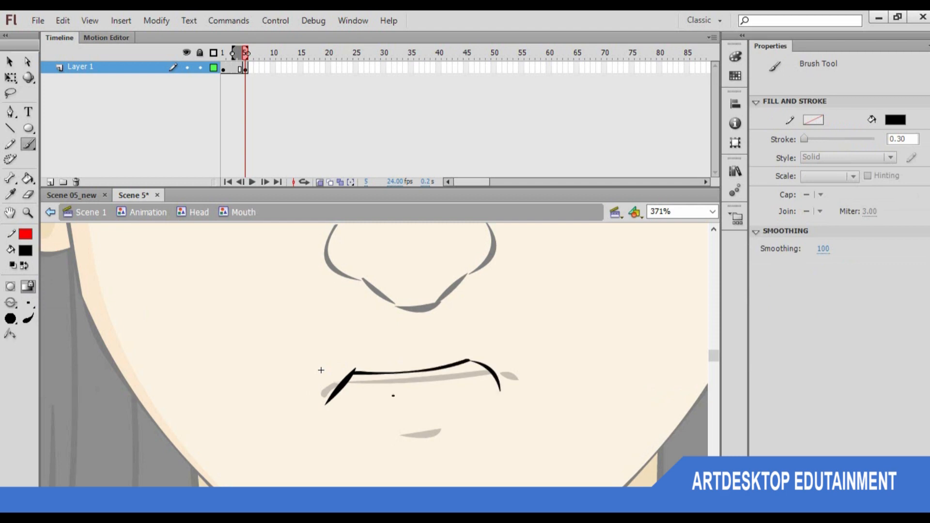
{"action": "key", "text": "ctrl+z"}
{"action": "key", "text": "ctrl+z"}
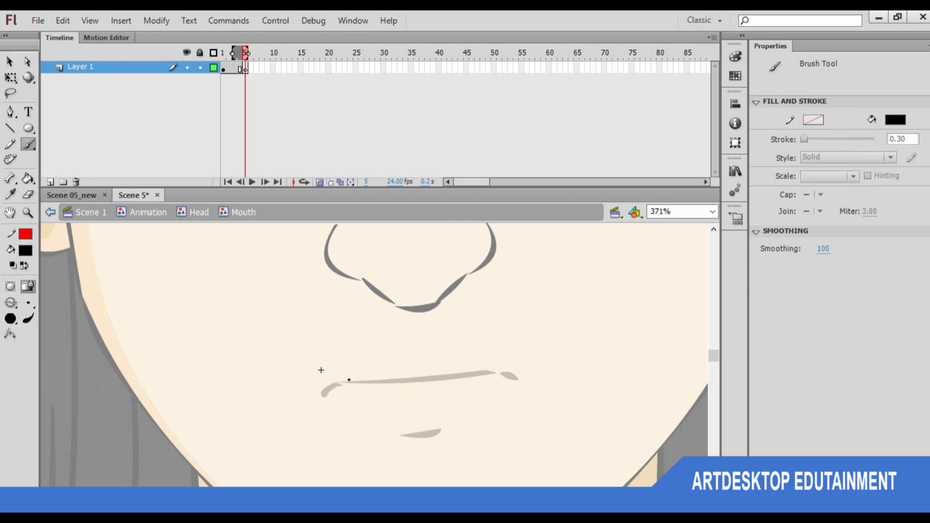
Brush a closed black outline of an open mouth over the onion-skinned lips, plus a short curved line beneath it.
{"action": "mouse_move", "coordinate": [353, 372]}
{"action": "left_mouse_down"}
{"action": "mouse_move", "coordinate": [336, 397]}
{"action": "mouse_move", "coordinate": [384, 373]}
{"action": "mouse_move", "coordinate": [473, 365]}
{"action": "mouse_move", "coordinate": [495, 392]}
{"action": "left_mouse_up"}
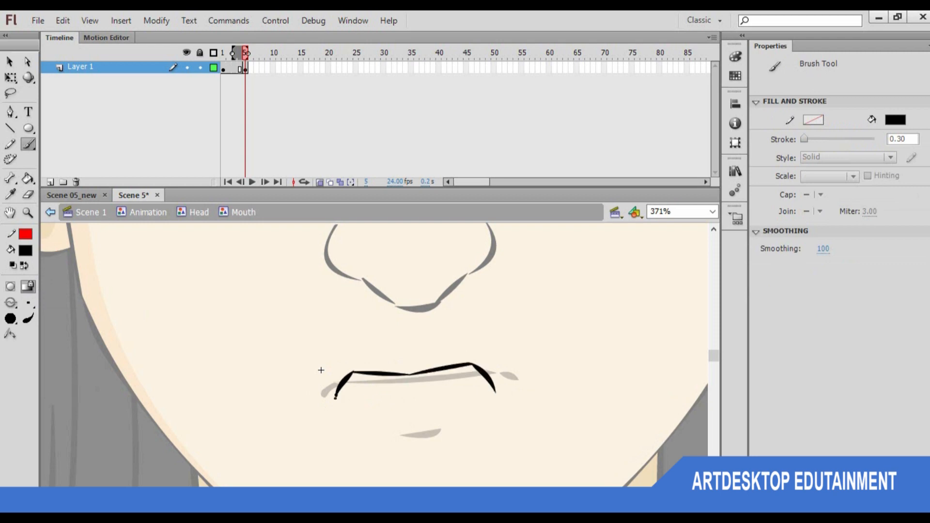
{"action": "left_click_drag", "start_coordinate": [336, 398], "coordinate": [496, 396]}
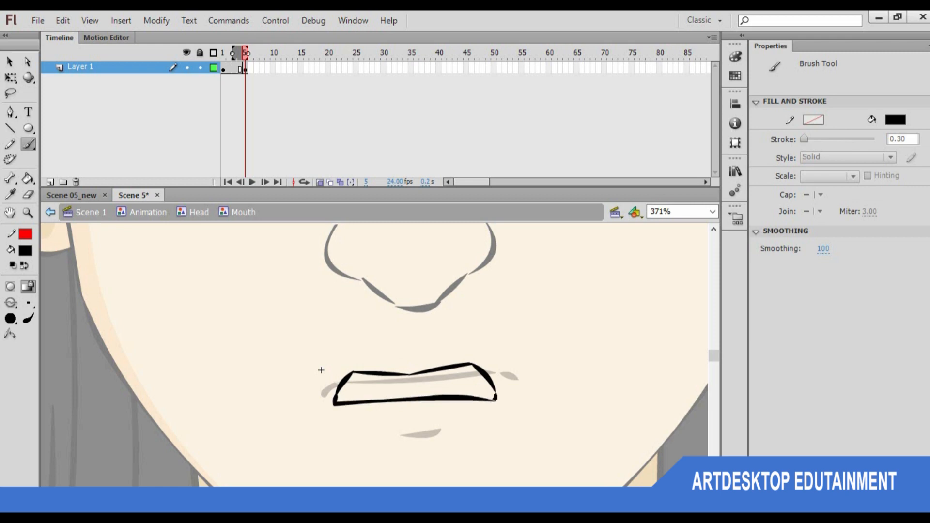
{"action": "left_click_drag", "start_coordinate": [322, 371], "coordinate": [377, 304]}
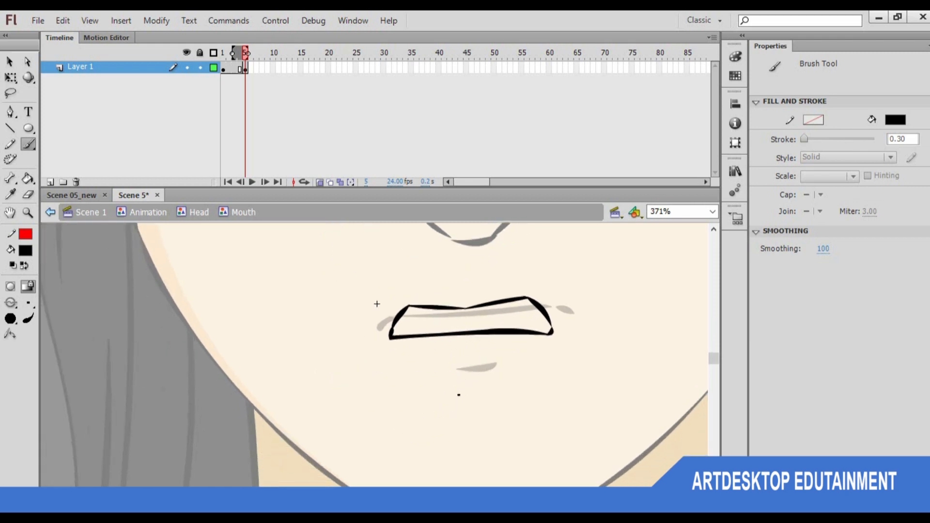
{"action": "mouse_move", "coordinate": [439, 382]}
{"action": "left_mouse_down"}
{"action": "mouse_move", "coordinate": [499, 383]}
{"action": "mouse_move", "coordinate": [492, 425]}
{"action": "left_mouse_up"}
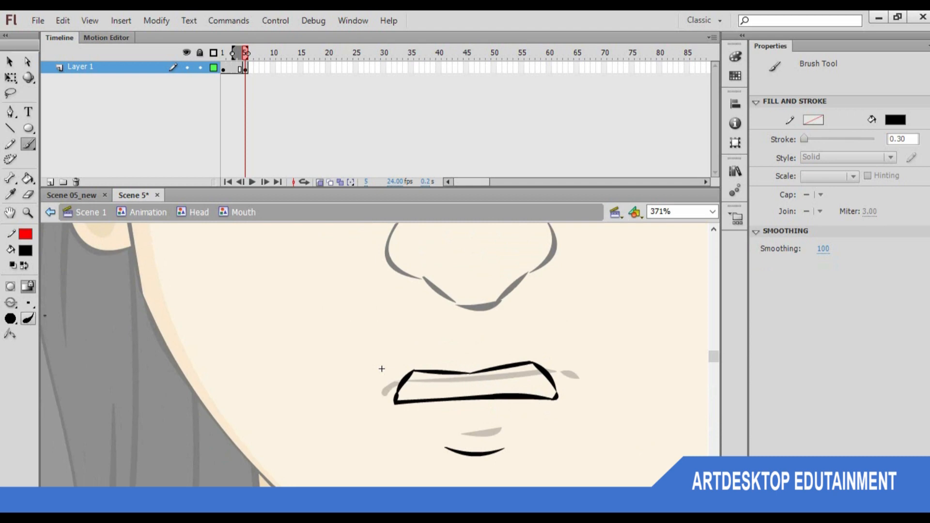
Pencil a red shading guide line inside the mouth, just below the upper lip and reaching both corners.
{"action": "key", "text": "y"}
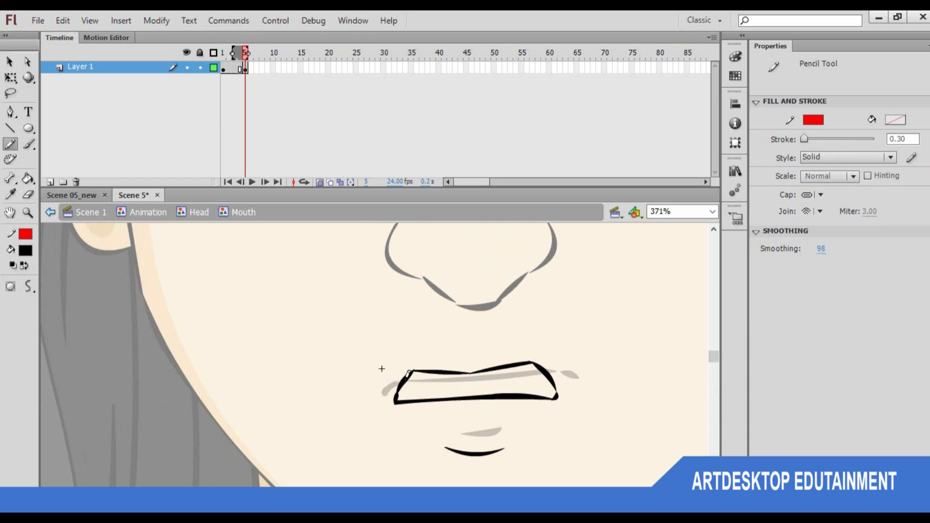
{"action": "mouse_move", "coordinate": [412, 376]}
{"action": "left_mouse_down"}
{"action": "mouse_move", "coordinate": [527, 371]}
{"action": "mouse_move", "coordinate": [561, 396]}
{"action": "left_mouse_up"}
{"action": "left_click_drag", "start_coordinate": [419, 374], "coordinate": [395, 394]}
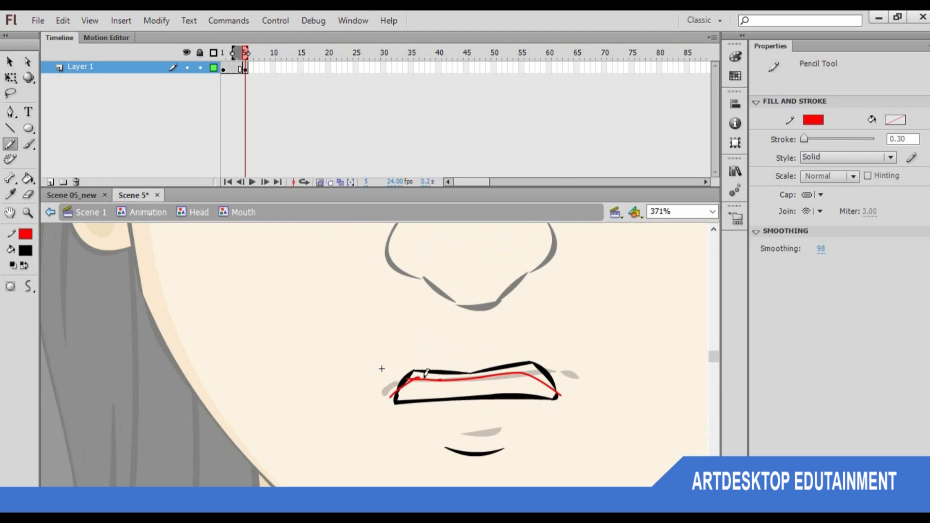
{"action": "key", "text": "v"}
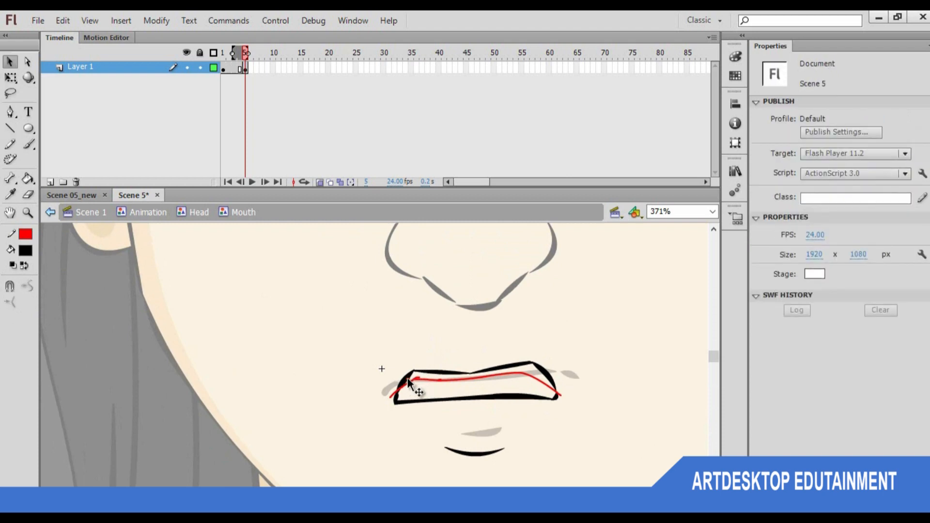
{"action": "left_click", "coordinate": [410, 380]}
{"action": "left_click", "coordinate": [424, 378]}
Fill the teeth area below the red line with white and the strip above it with light grey.
{"action": "left_click", "coordinate": [26, 252]}
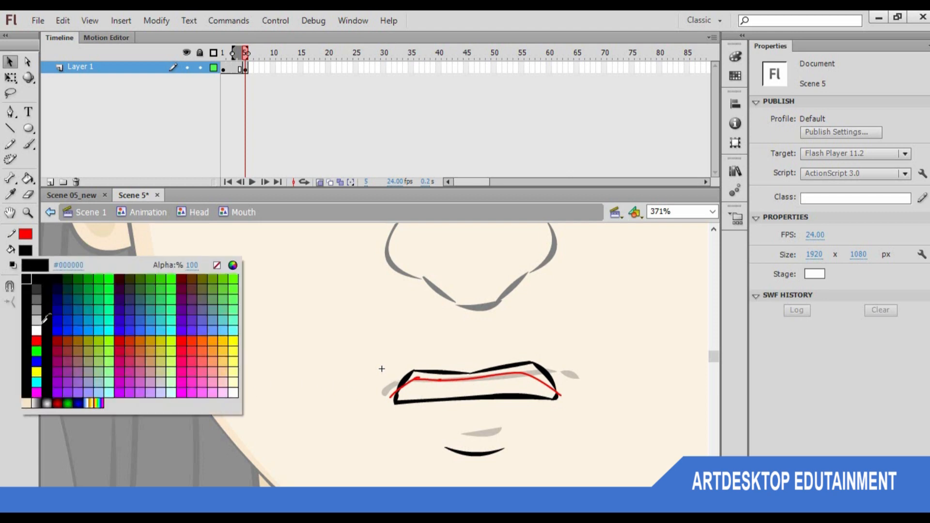
{"action": "left_click", "coordinate": [38, 327]}
{"action": "key", "text": "k"}
{"action": "left_click", "coordinate": [420, 387]}
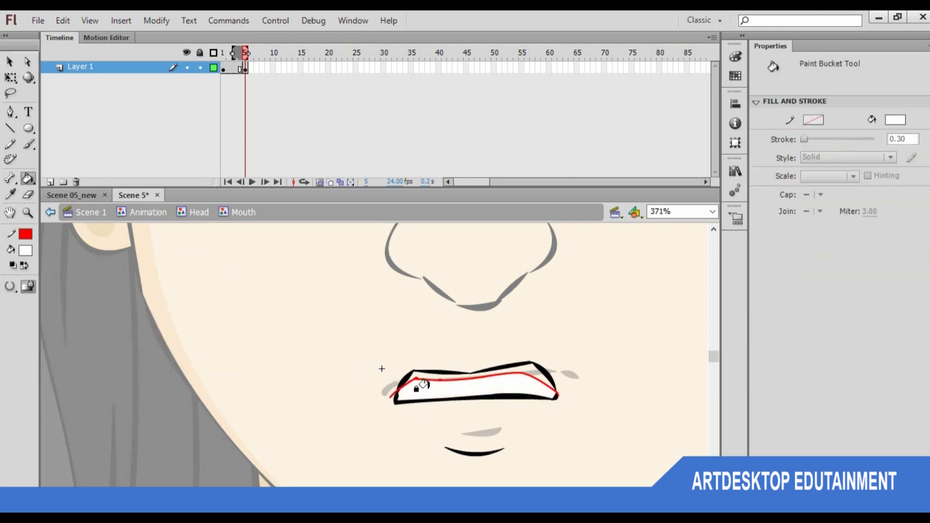
{"action": "left_click", "coordinate": [30, 253]}
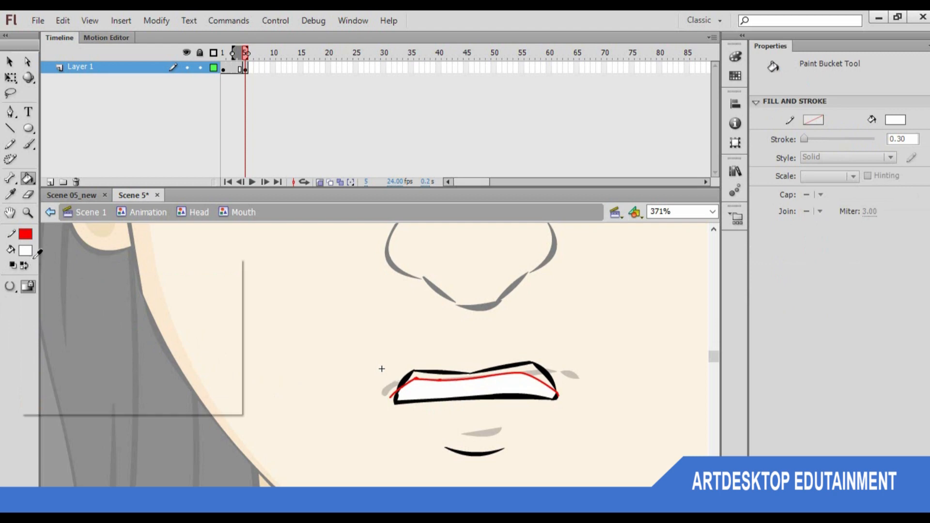
{"action": "left_click", "coordinate": [58, 316]}
{"action": "left_click", "coordinate": [419, 374]}
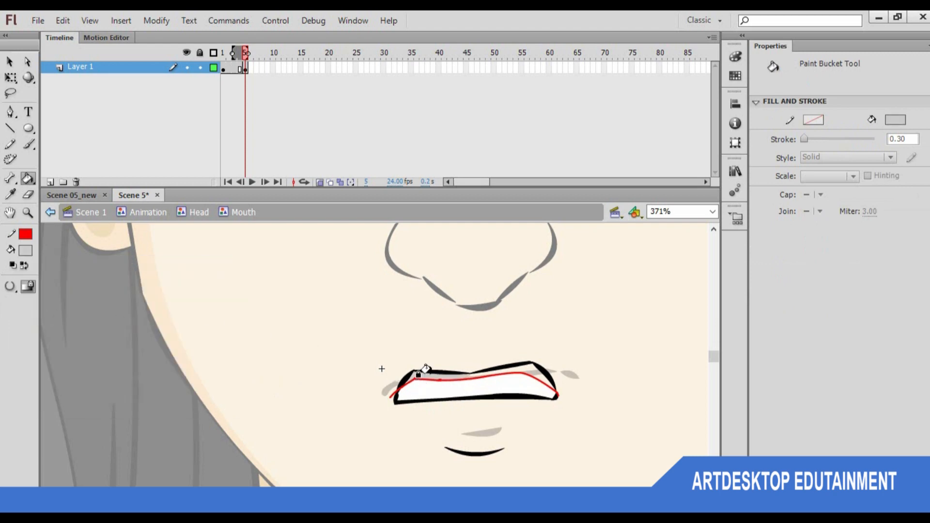
{"action": "left_click", "coordinate": [495, 370]}
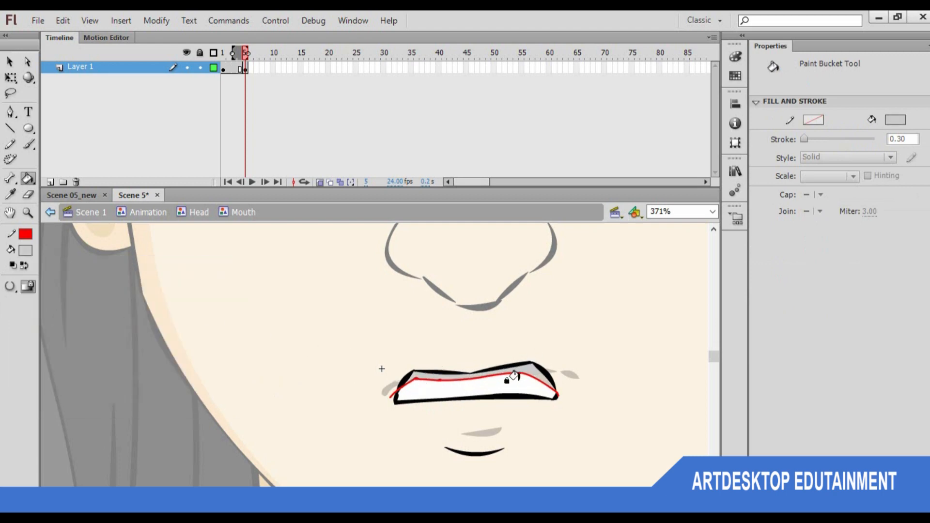
Delete the red guide line from the mouth drawing.
{"action": "key", "text": "n"}
{"action": "key", "text": "v"}
{"action": "left_click", "coordinate": [518, 372]}
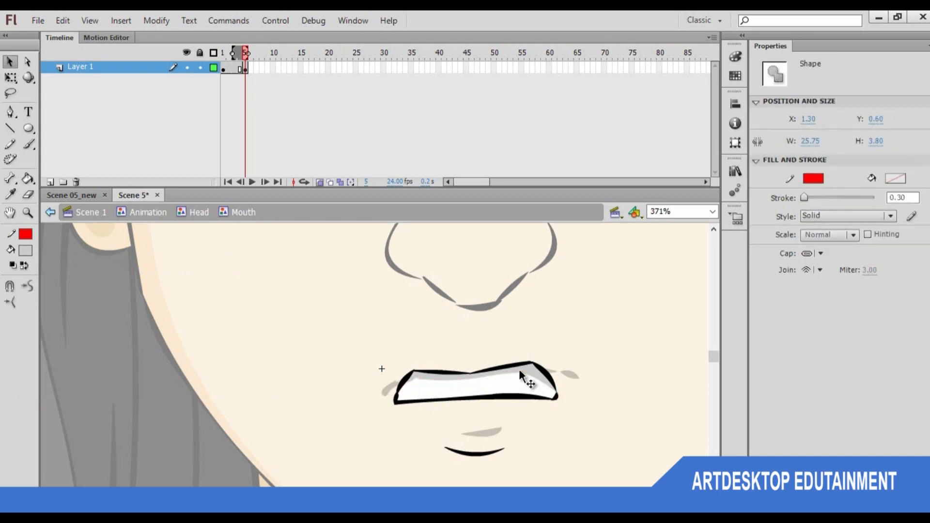
{"action": "key", "text": "Delete"}
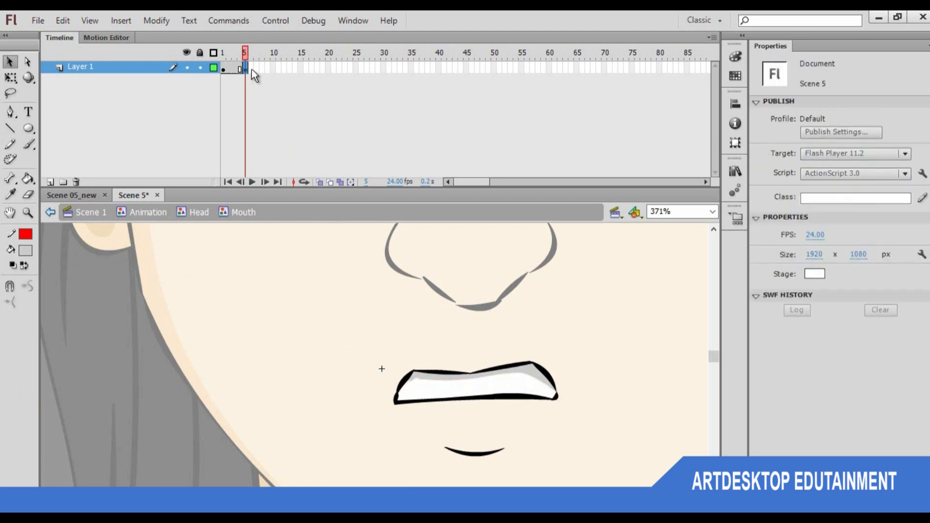
Extend the open-mouth drawing's frames to frame 10 and group all of its artwork.
{"action": "left_click", "coordinate": [245, 68]}
{"action": "left_click", "coordinate": [273, 68]}
{"action": "key", "text": "F6"}
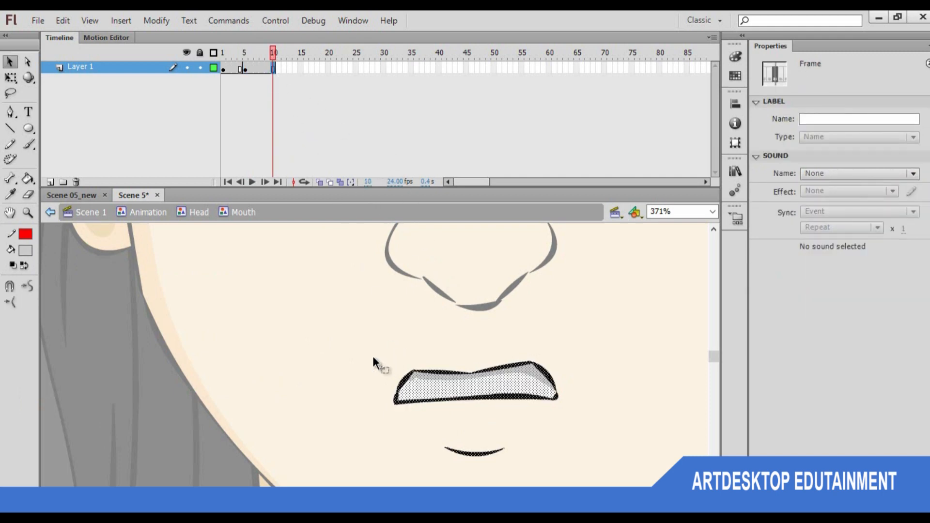
{"action": "left_click_drag", "start_coordinate": [340, 330], "coordinate": [630, 487]}
{"action": "key", "text": "ctrl+g"}
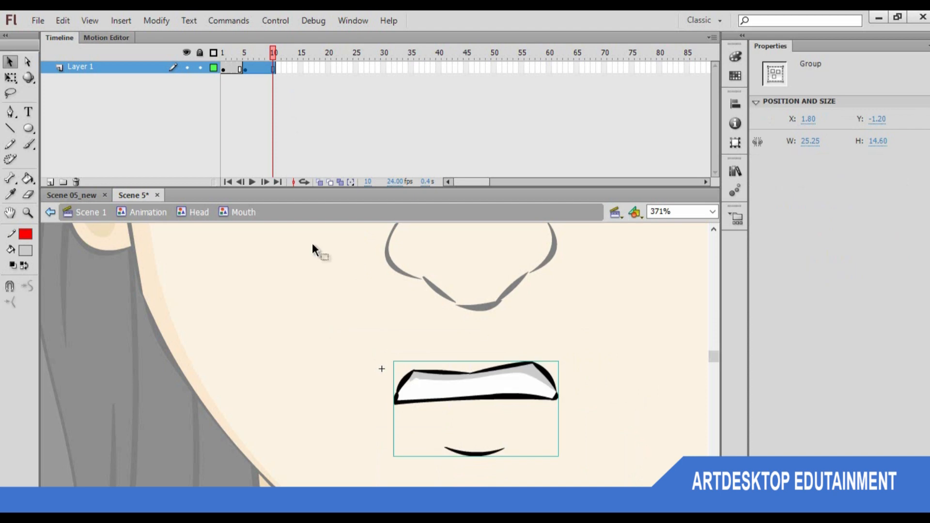
Return to the Head symbol and set the Mouth instance's first frame to 5 at frame 23.
{"action": "left_click", "coordinate": [182, 213]}
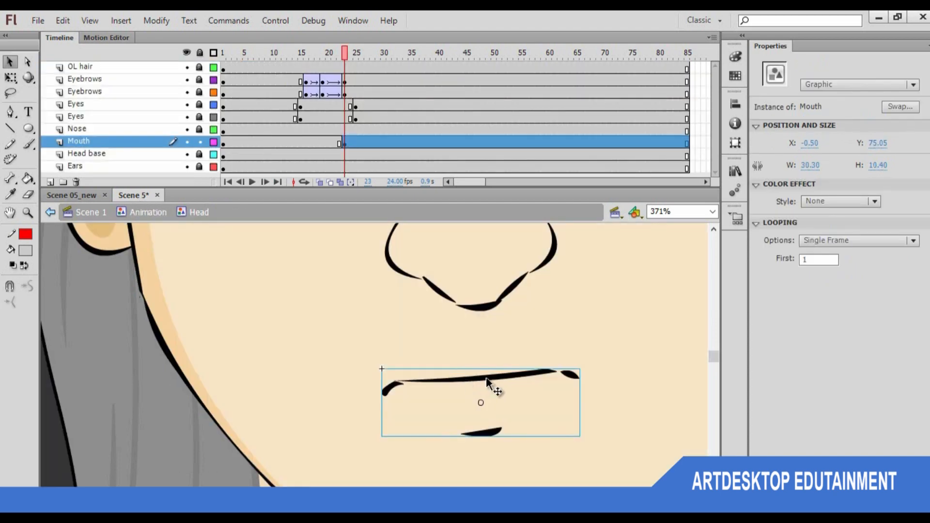
{"action": "double_click", "coordinate": [820, 260]}
{"action": "type", "text": "5"}
{"action": "key", "text": "Return"}
{"action": "key", "text": "ctrl+2"}
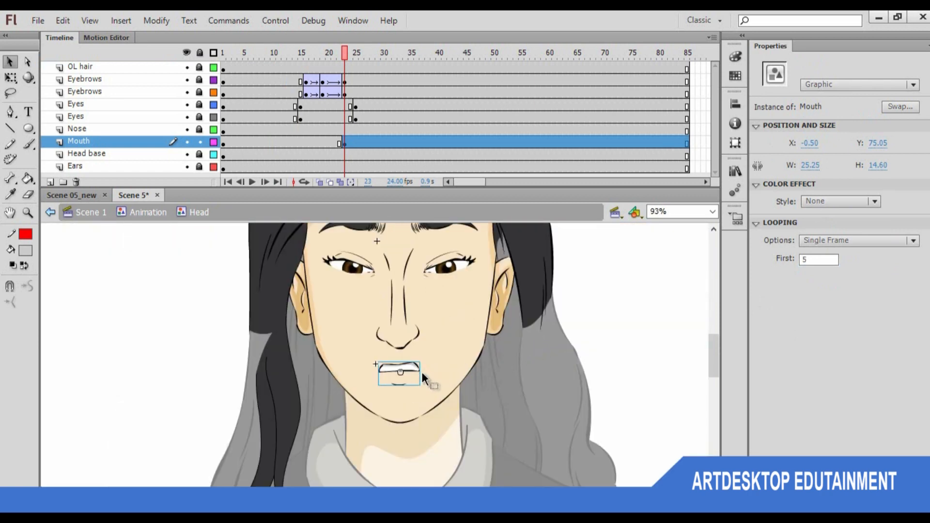
Widen the Mouth instance from frame 23 on to 29.70 and nudge it right to X -2.25.
{"action": "left_click_drag", "start_coordinate": [344, 53], "coordinate": [375, 83]}
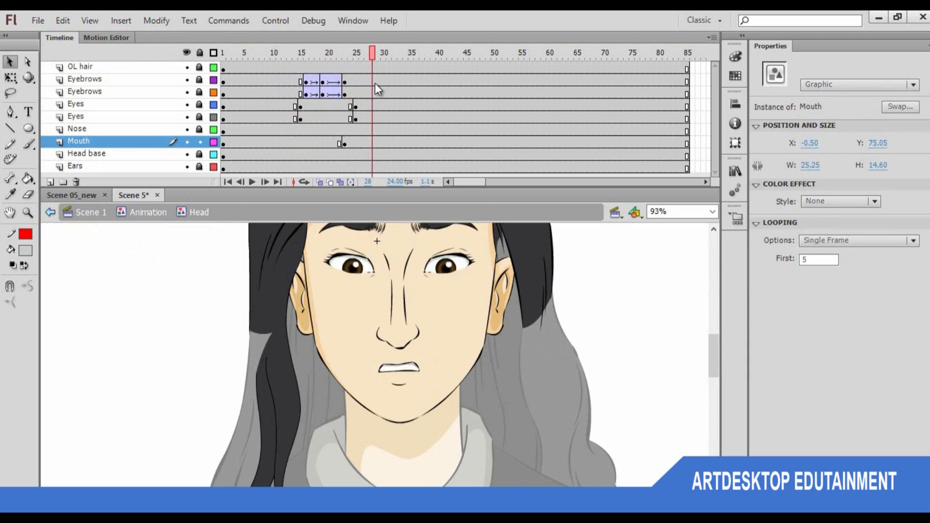
{"action": "left_click", "coordinate": [413, 372]}
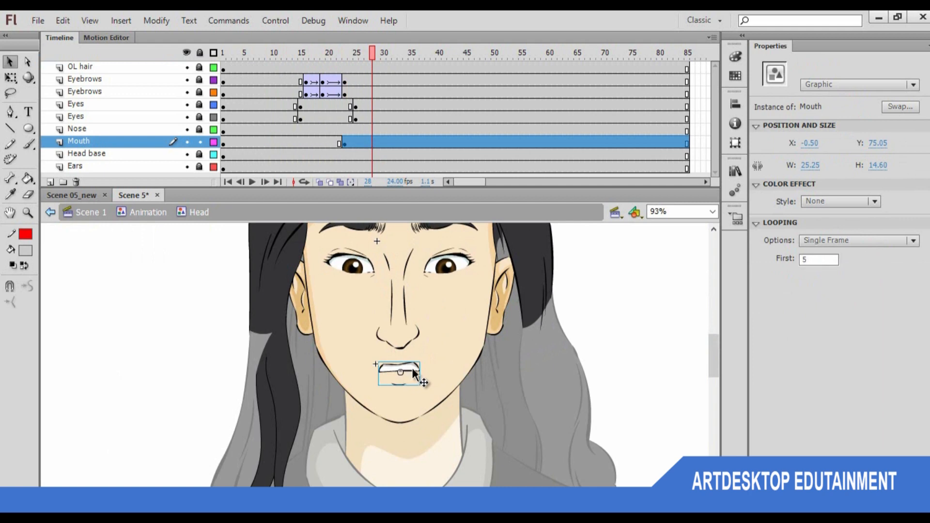
{"action": "key", "text": "ctrl+="}
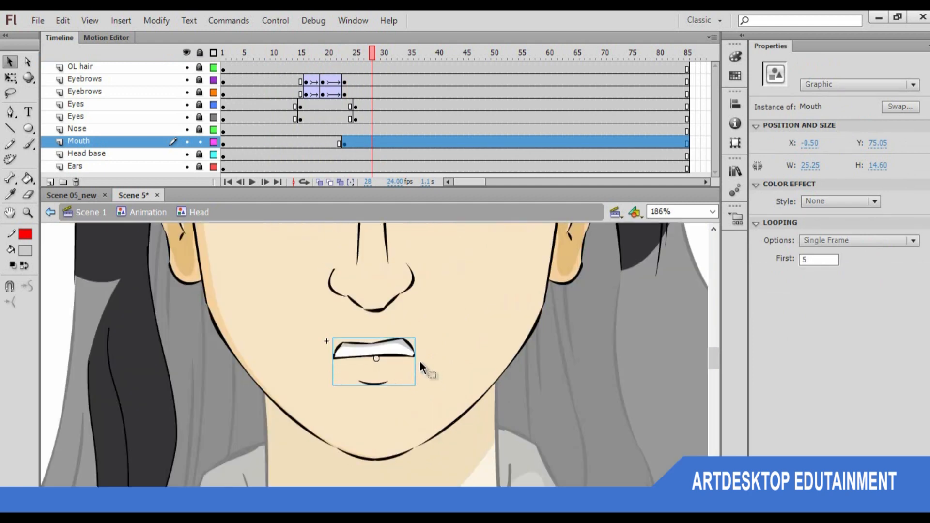
{"action": "key", "text": "q"}
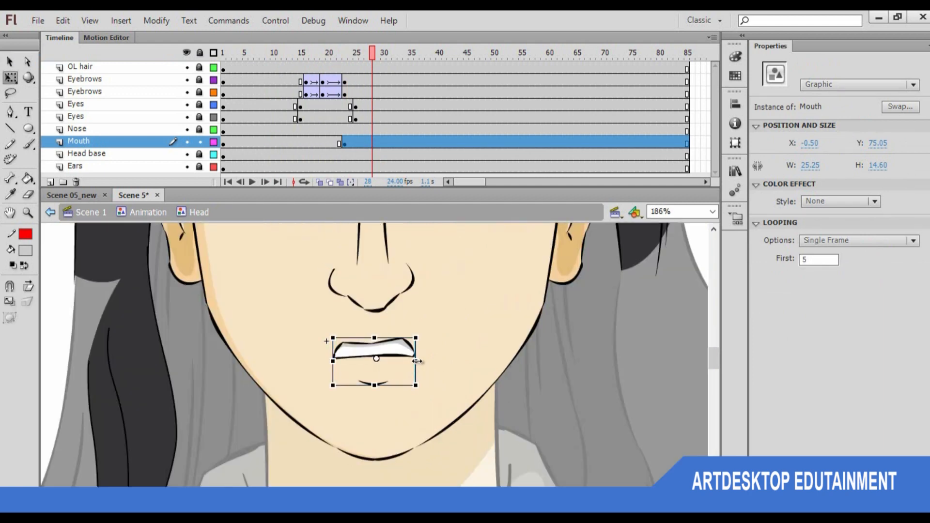
{"action": "left_click_drag", "start_coordinate": [415, 361], "coordinate": [422, 361]}
{"action": "key", "text": "Right"}
{"action": "key", "text": "Right"}
{"action": "key", "text": "Right"}
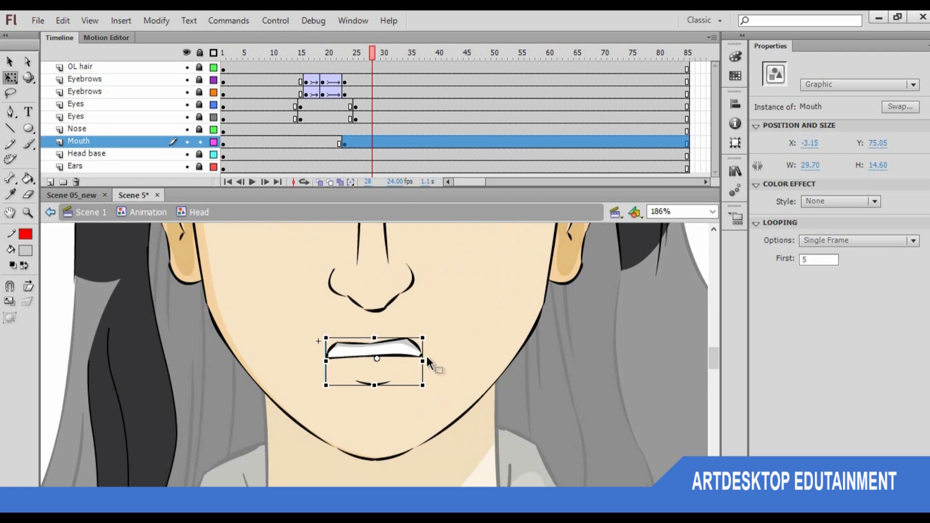
{"action": "key", "text": "Right"}
{"action": "key", "text": "Right"}
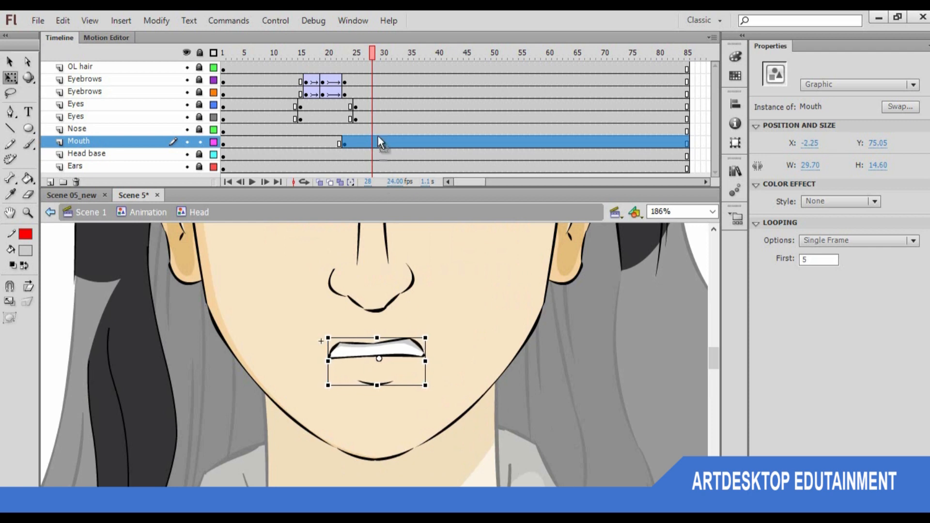
Stretch the open mouth slightly wider at frame 24 with Free Transform.
{"action": "mouse_move", "coordinate": [373, 47]}
{"action": "left_mouse_down"}
{"action": "mouse_move", "coordinate": [318, 66]}
{"action": "mouse_move", "coordinate": [350, 78]}
{"action": "left_mouse_up"}
{"action": "left_click", "coordinate": [398, 350]}
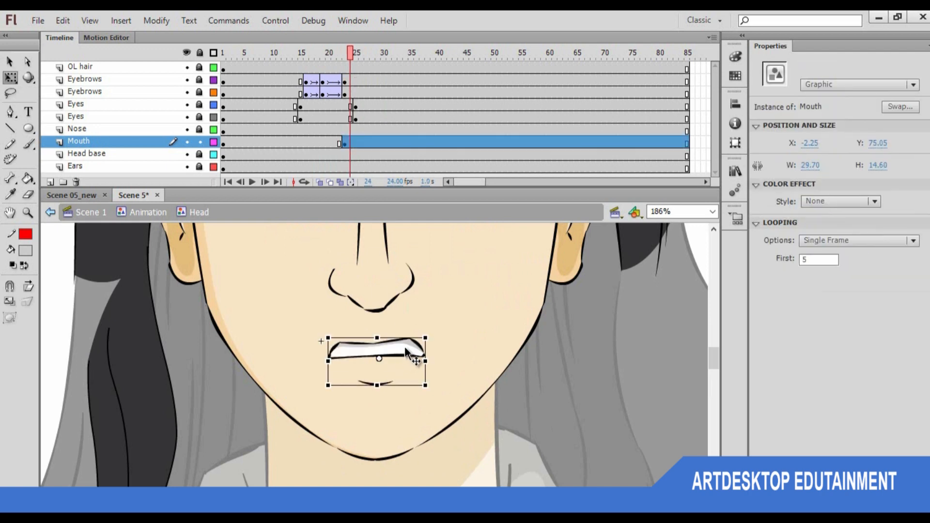
{"action": "left_click_drag", "start_coordinate": [425, 360], "coordinate": [429, 360]}
Lock the Mouth layer and scrub through to frame 31 to check the whole facial expression.
{"action": "mouse_move", "coordinate": [350, 51]}
{"action": "left_mouse_down"}
{"action": "mouse_move", "coordinate": [320, 63]}
{"action": "mouse_move", "coordinate": [361, 74]}
{"action": "mouse_move", "coordinate": [321, 80]}
{"action": "mouse_move", "coordinate": [353, 82]}
{"action": "left_mouse_up"}
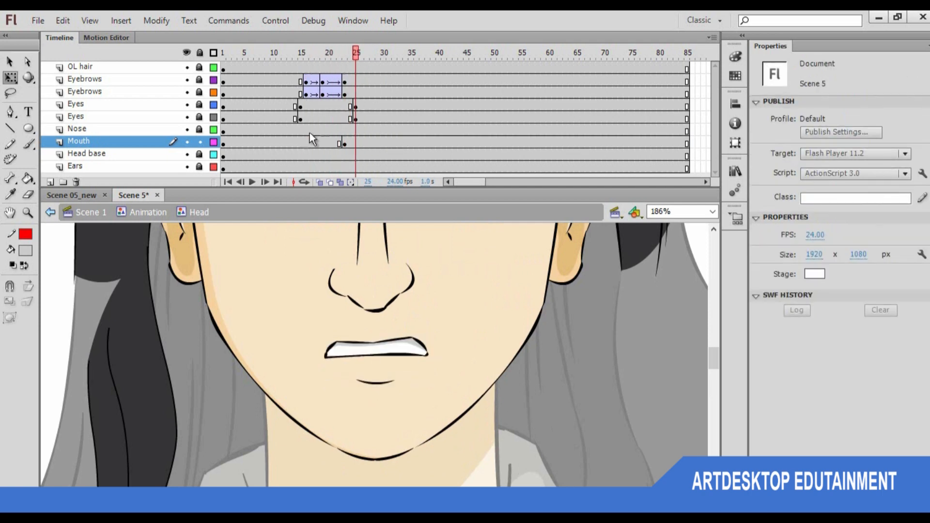
{"action": "left_click", "coordinate": [199, 141]}
{"action": "key", "text": "ctrl+minus"}
{"action": "left_click_drag", "start_coordinate": [713, 344], "coordinate": [715, 333]}
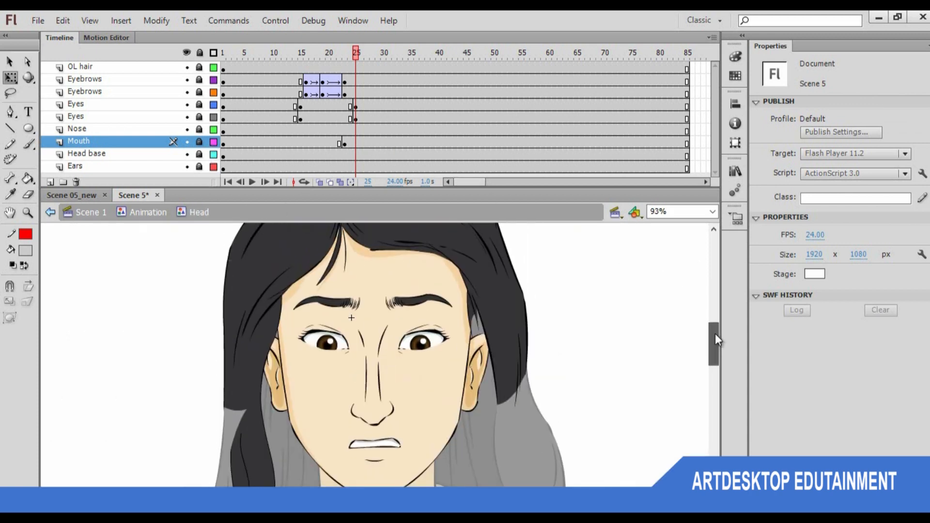
{"action": "left_click_drag", "start_coordinate": [357, 53], "coordinate": [392, 90]}
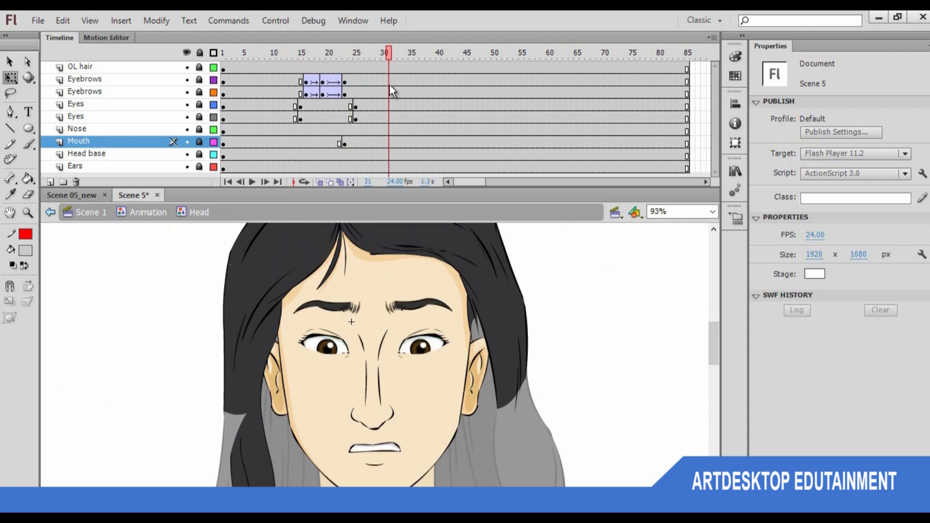
Return to the Animation symbol and extend the frames of all layers, Head through Back Hair, to frame 85.
{"action": "left_click", "coordinate": [151, 213]}
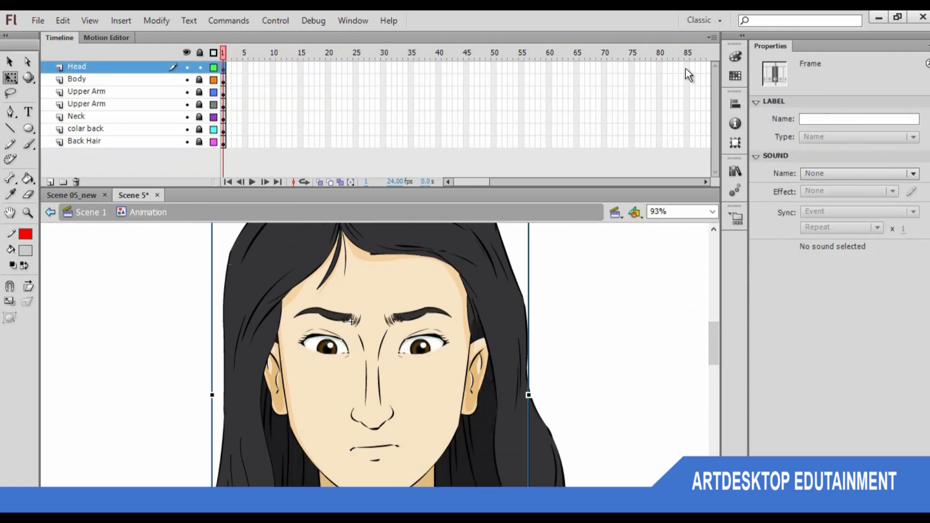
{"action": "left_click_drag", "start_coordinate": [685, 68], "coordinate": [692, 138]}
{"action": "key", "text": "F5"}
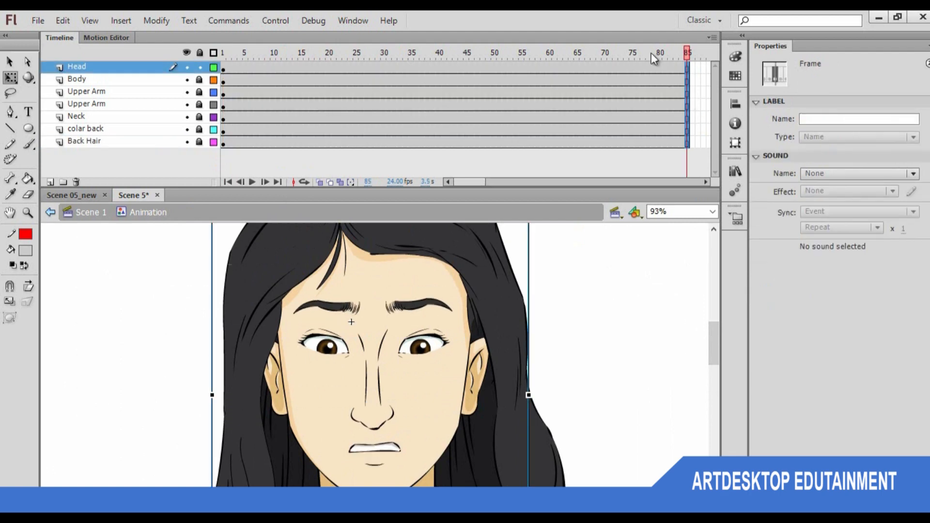
Set the Head instance's looping option to Play Once at frame 1.
{"action": "left_click_drag", "start_coordinate": [684, 53], "coordinate": [223, 108]}
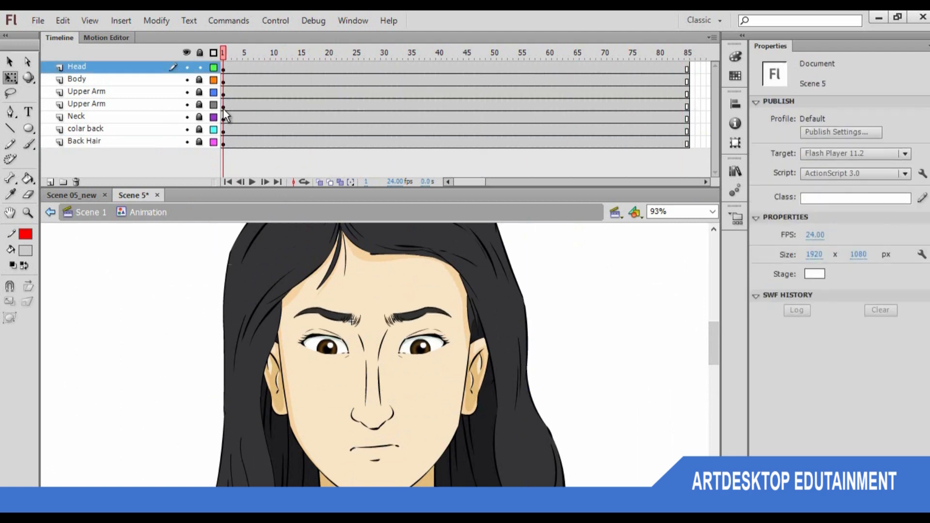
{"action": "left_click", "coordinate": [367, 306]}
{"action": "left_click", "coordinate": [832, 241]}
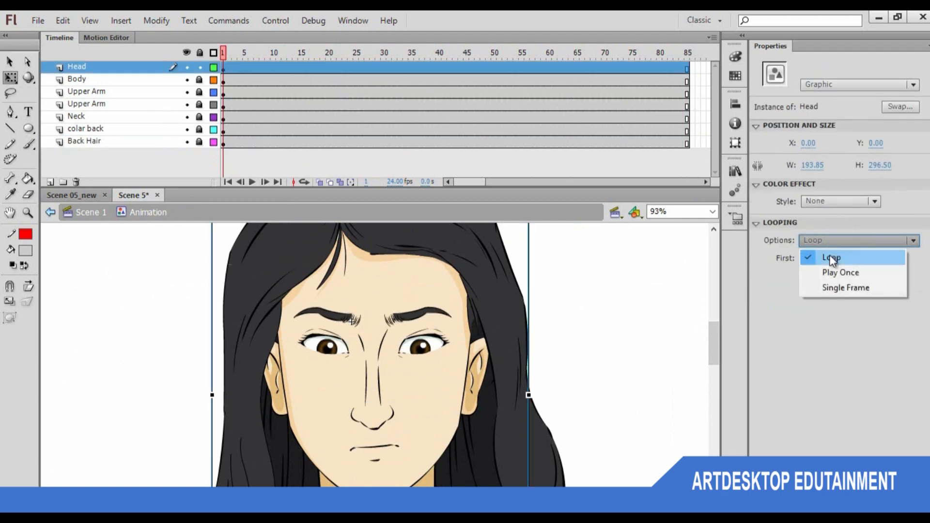
{"action": "left_click", "coordinate": [838, 272]}
Insert a keyframe on the Head layer at frame 19, where the eyes are closed.
{"action": "left_click_drag", "start_coordinate": [226, 56], "coordinate": [321, 72]}
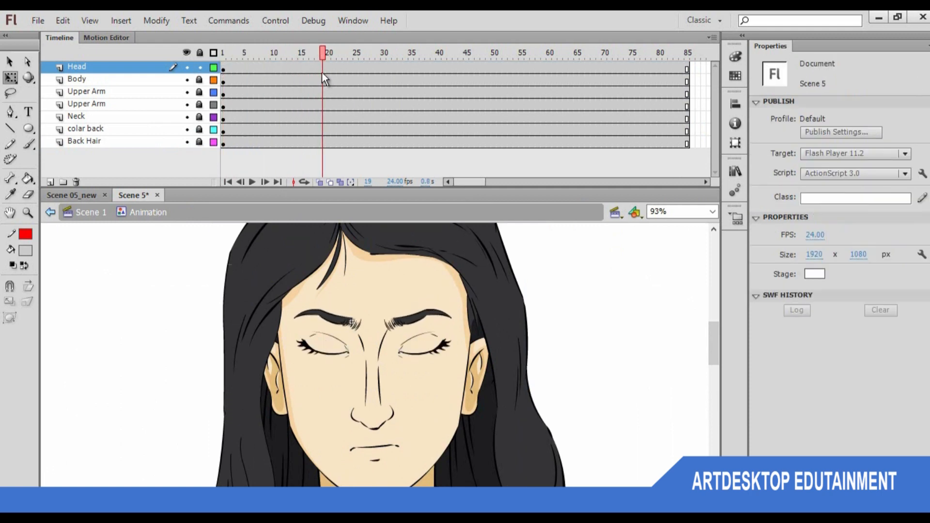
{"action": "left_click", "coordinate": [325, 71]}
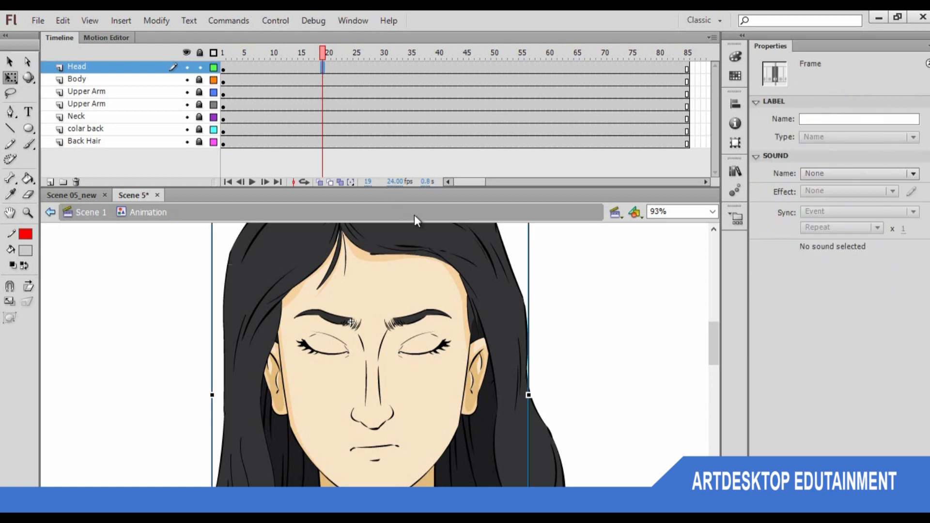
{"action": "key", "text": "ctrl+minus"}
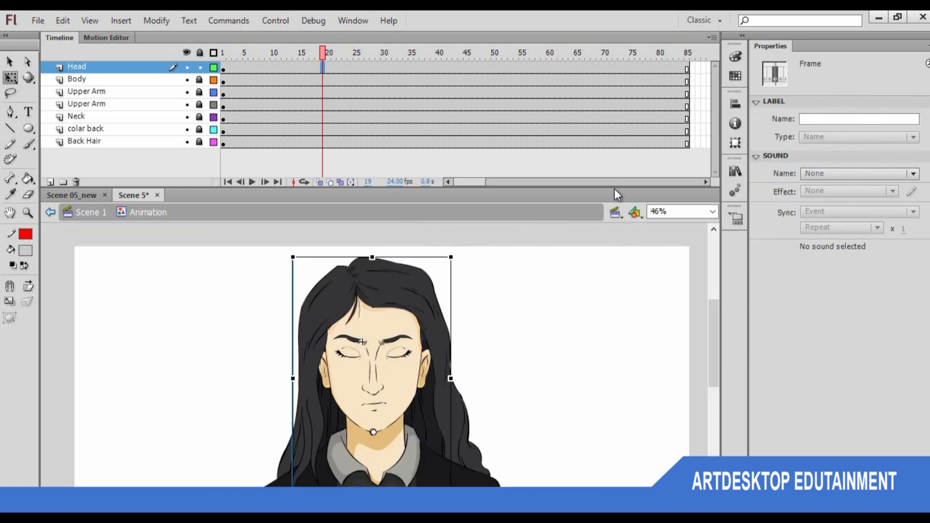
{"action": "left_click_drag", "start_coordinate": [614, 189], "coordinate": [615, 158]}
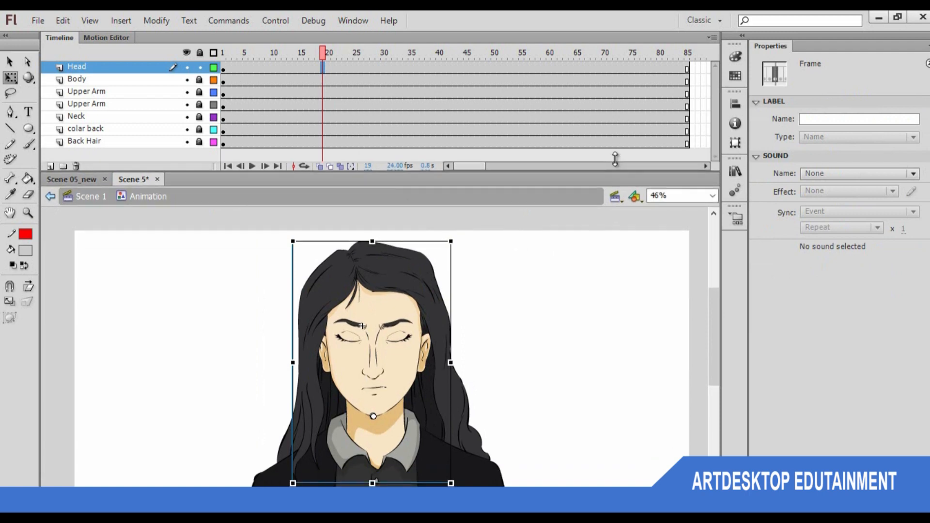
{"action": "left_click_drag", "start_coordinate": [714, 302], "coordinate": [712, 304]}
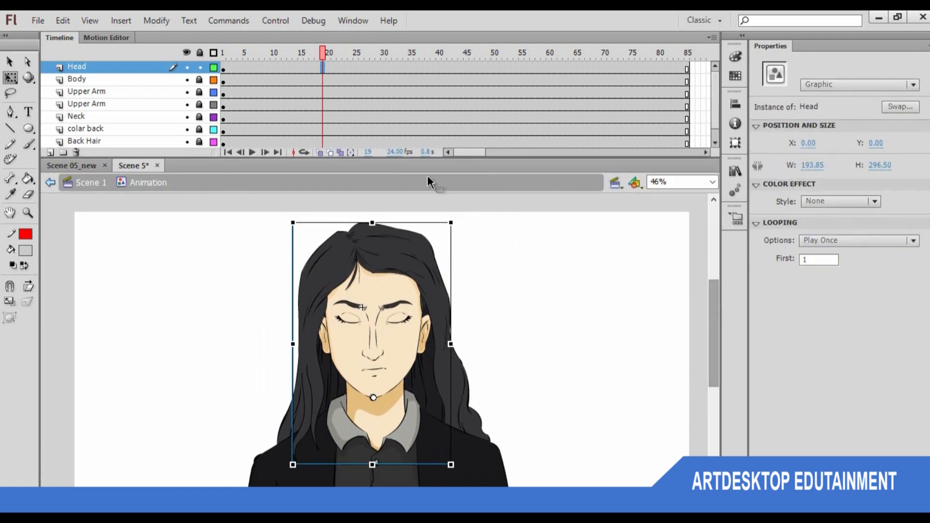
{"action": "left_click", "coordinate": [323, 70]}
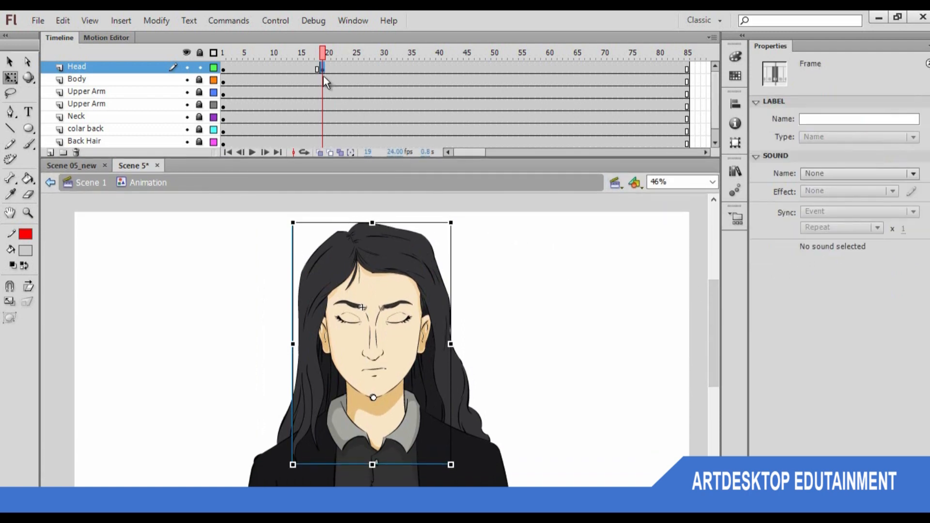
Lock the Head layer, unlock the layers from Body to Back Hair and insert keyframes on them at frame 19.
{"action": "left_click", "coordinate": [199, 67]}
{"action": "left_click_drag", "start_coordinate": [201, 83], "coordinate": [202, 146]}
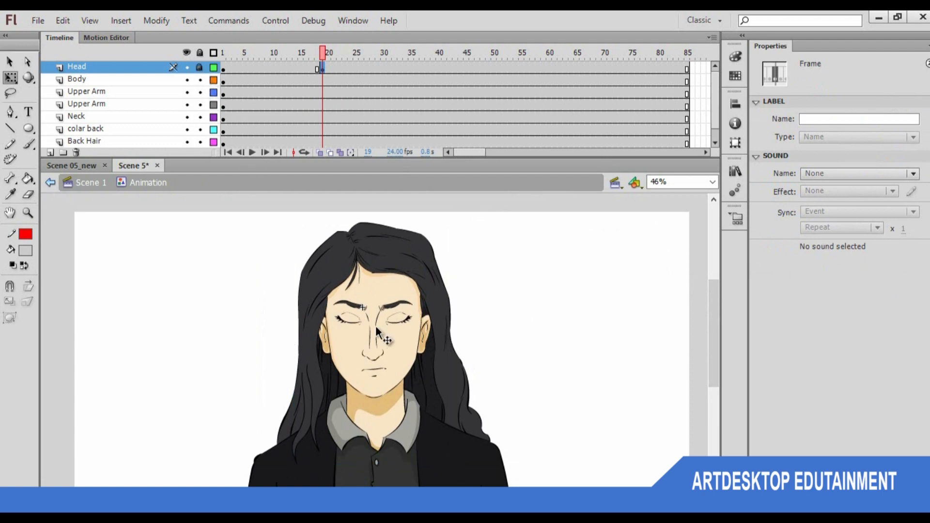
{"action": "left_click", "coordinate": [392, 356]}
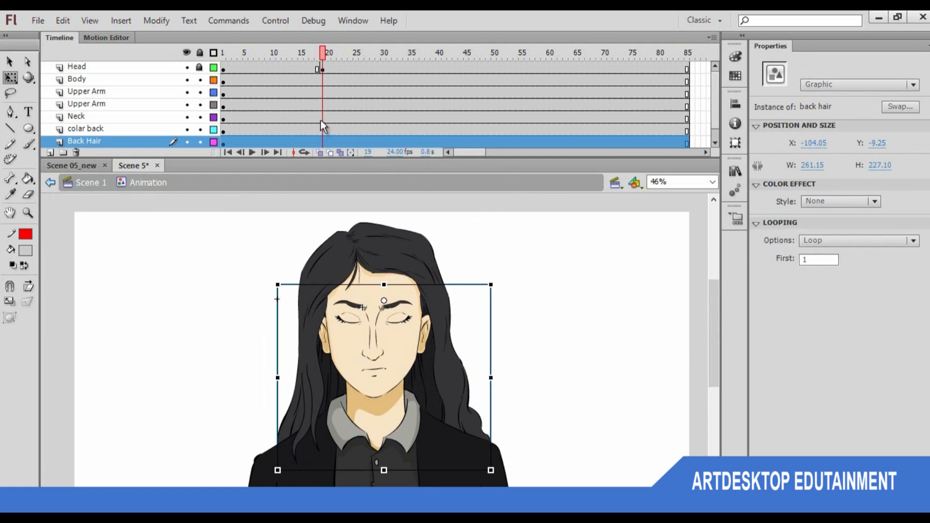
{"action": "left_click_drag", "start_coordinate": [324, 66], "coordinate": [321, 140]}
{"action": "key", "text": "F6"}
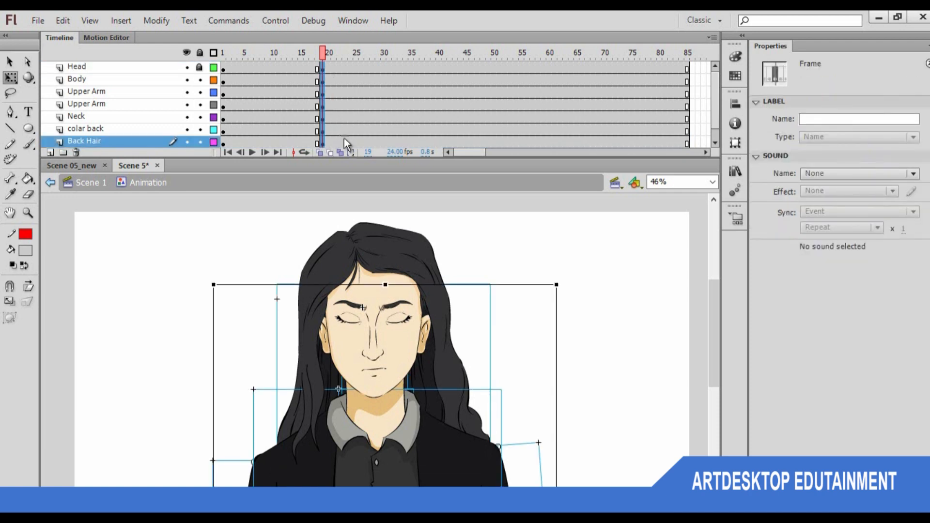
{"action": "left_click", "coordinate": [561, 286]}
{"action": "left_click", "coordinate": [334, 378]}
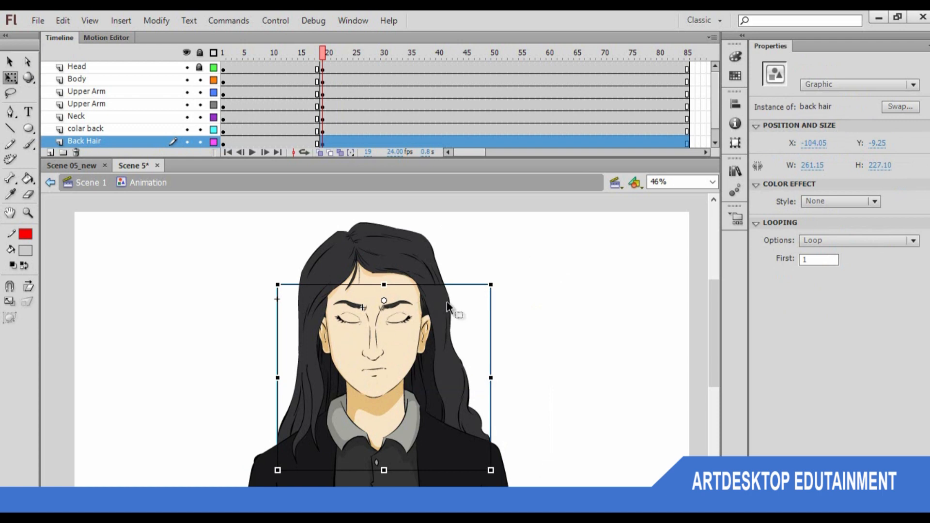
{"action": "left_click", "coordinate": [386, 403]}
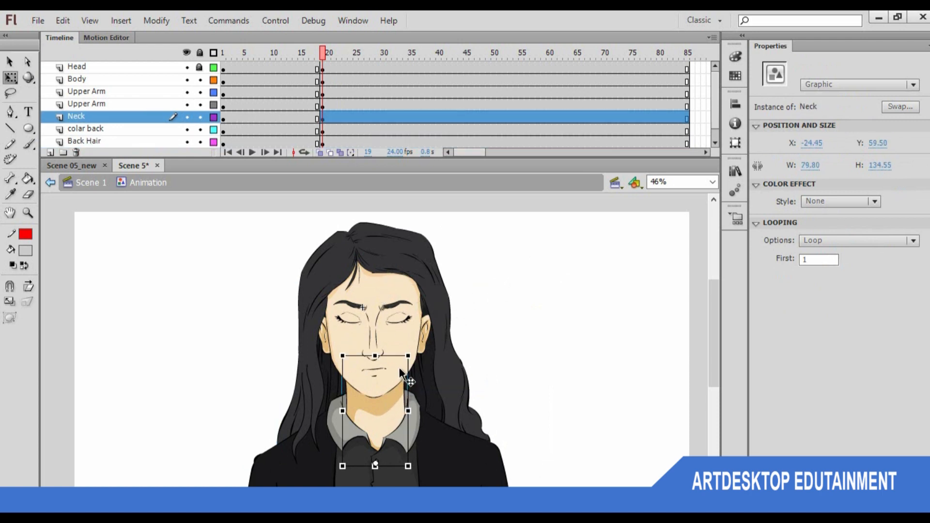
{"action": "left_click_drag", "start_coordinate": [712, 293], "coordinate": [707, 316]}
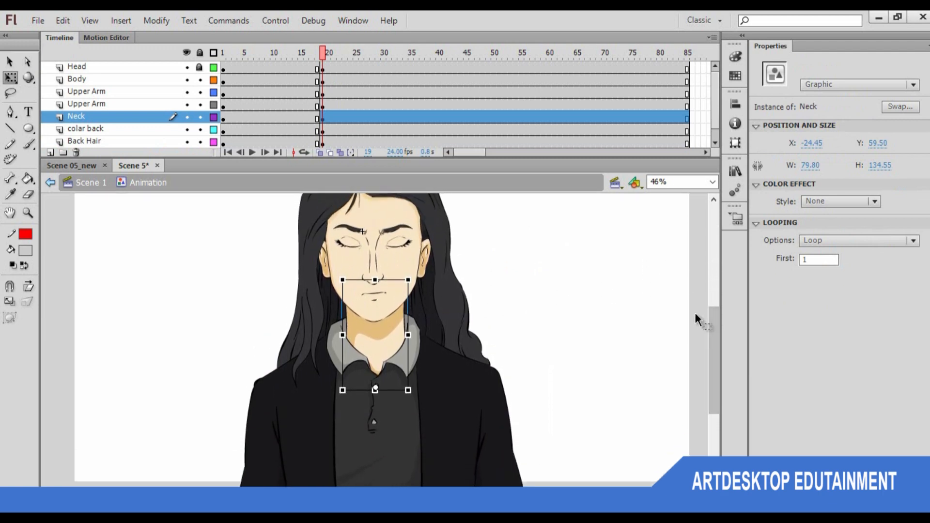
{"action": "key", "text": "ctrl+minus"}
{"action": "mouse_move", "coordinate": [323, 53]}
{"action": "left_mouse_down"}
{"action": "mouse_move", "coordinate": [306, 52]}
{"action": "mouse_move", "coordinate": [322, 54]}
{"action": "left_mouse_up"}
{"action": "left_click", "coordinate": [330, 194]}
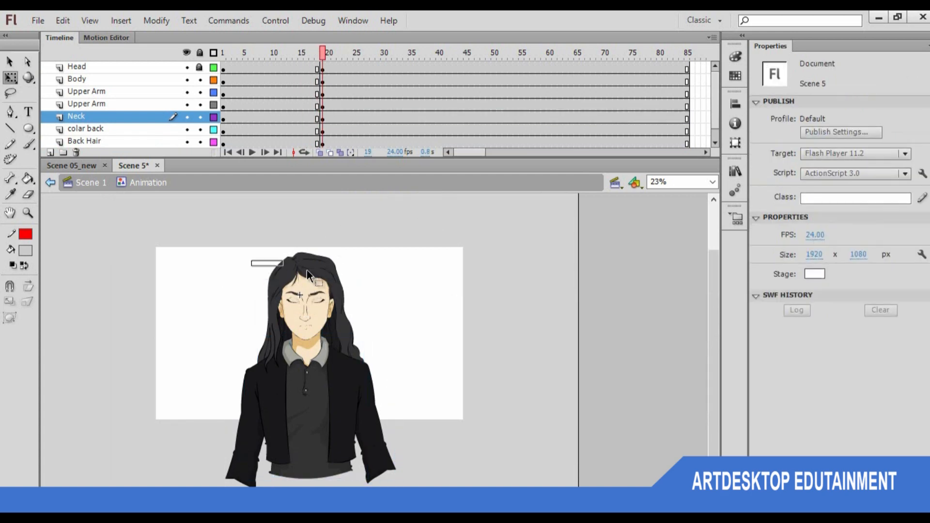
{"action": "left_click_drag", "start_coordinate": [307, 270], "coordinate": [367, 324]}
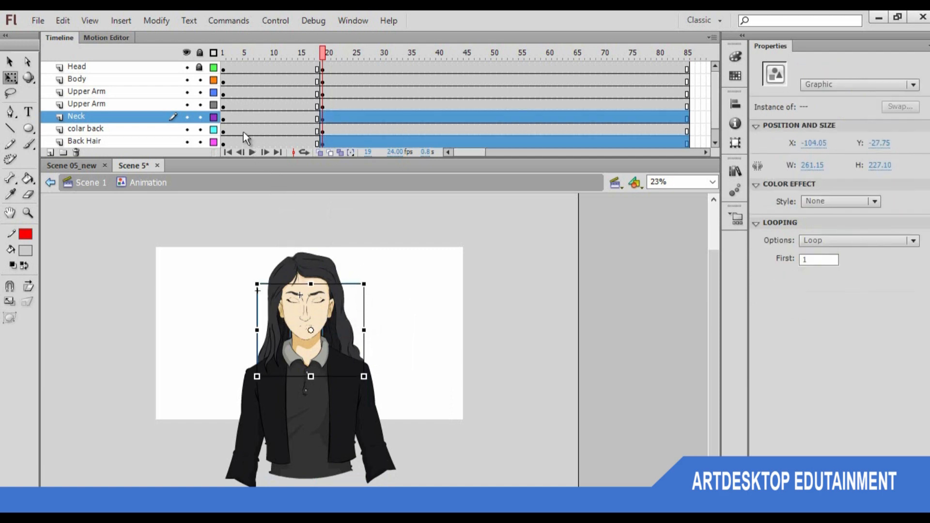
Unlock the Head layer and move the head, neck and back hair down together to Y -99.35 at frame 19.
{"action": "left_click", "coordinate": [199, 67]}
{"action": "left_click_drag", "start_coordinate": [240, 223], "coordinate": [427, 317]}
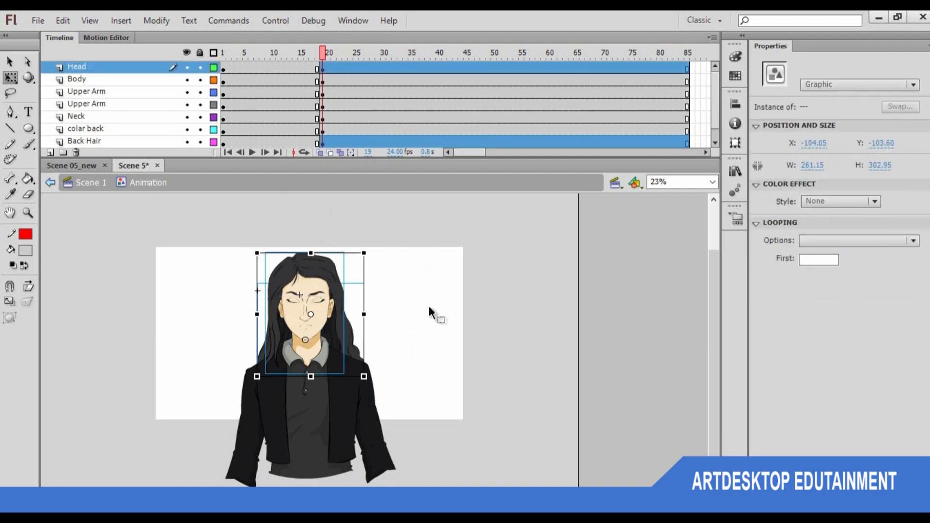
{"action": "left_click_drag", "start_coordinate": [213, 231], "coordinate": [414, 324]}
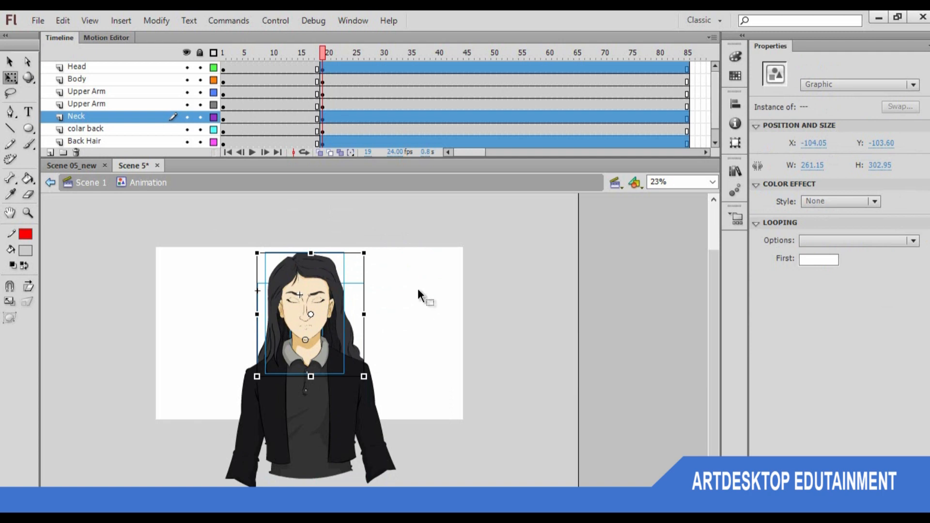
{"action": "key", "text": "Down"}
{"action": "key", "text": "Down"}
{"action": "key", "text": "Down"}
{"action": "key", "text": "Down"}
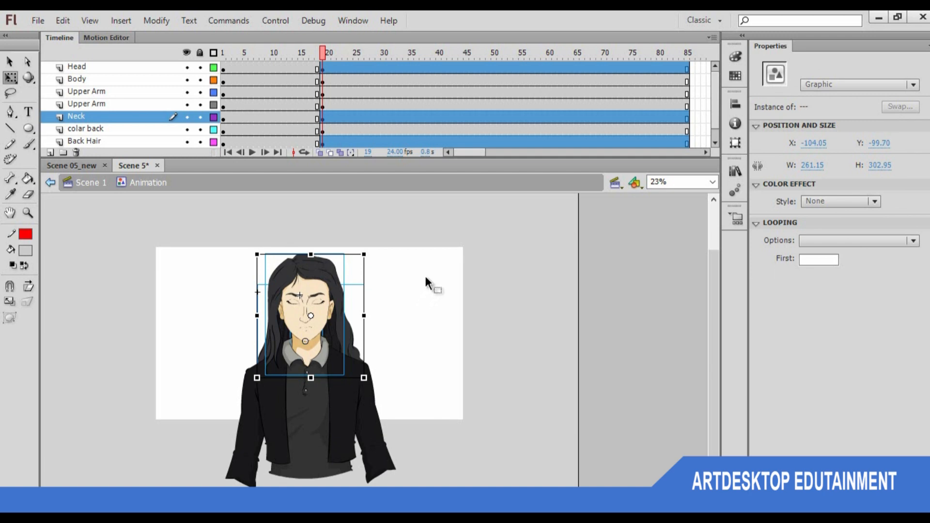
{"action": "key", "text": "ctrl+="}
{"action": "key", "text": "Down"}
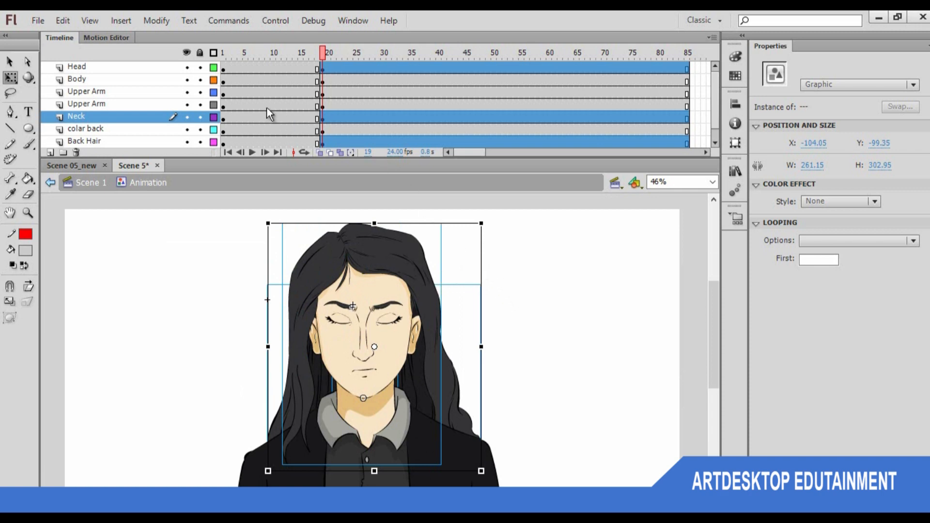
Lock the Head, Neck and Back Hair layers so that only the body, arm and collar layers stay editable at frame 19.
{"action": "left_click", "coordinate": [323, 85]}
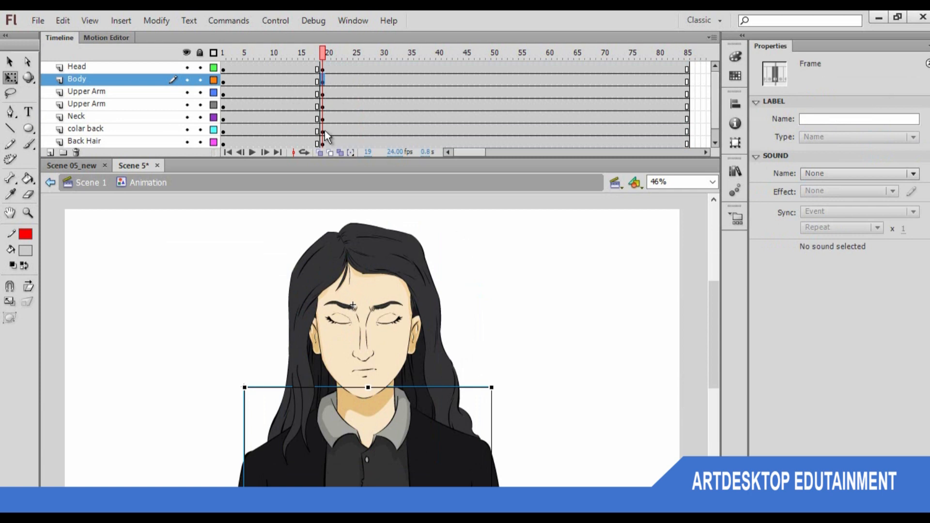
{"action": "left_click", "coordinate": [324, 130]}
{"action": "left_click", "coordinate": [324, 83]}
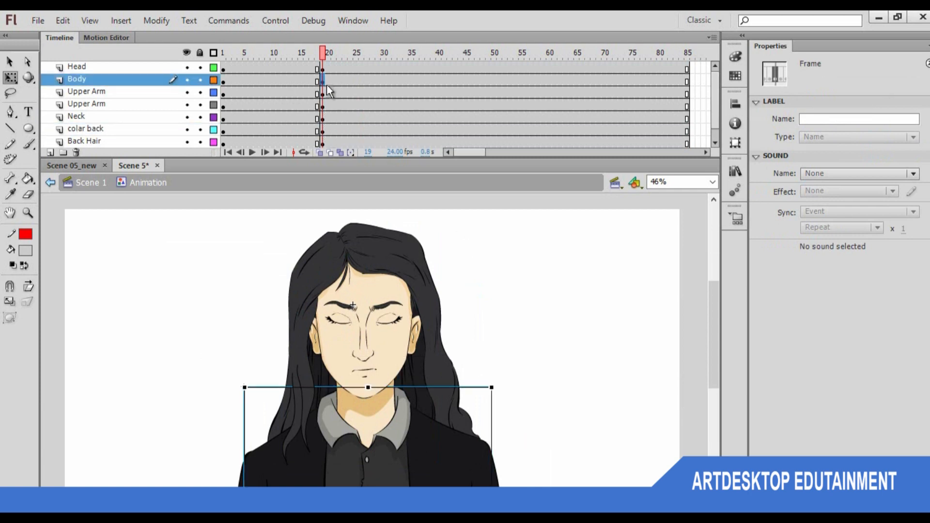
{"action": "left_click", "coordinate": [323, 130]}
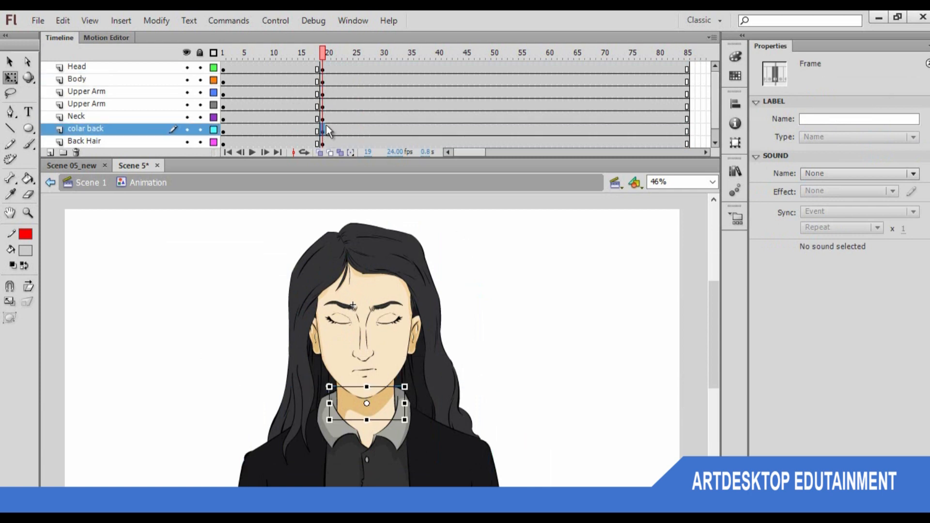
{"action": "left_click", "coordinate": [200, 68]}
{"action": "left_click", "coordinate": [201, 119]}
{"action": "left_click", "coordinate": [201, 142]}
{"action": "key", "text": "ctrl+minus"}
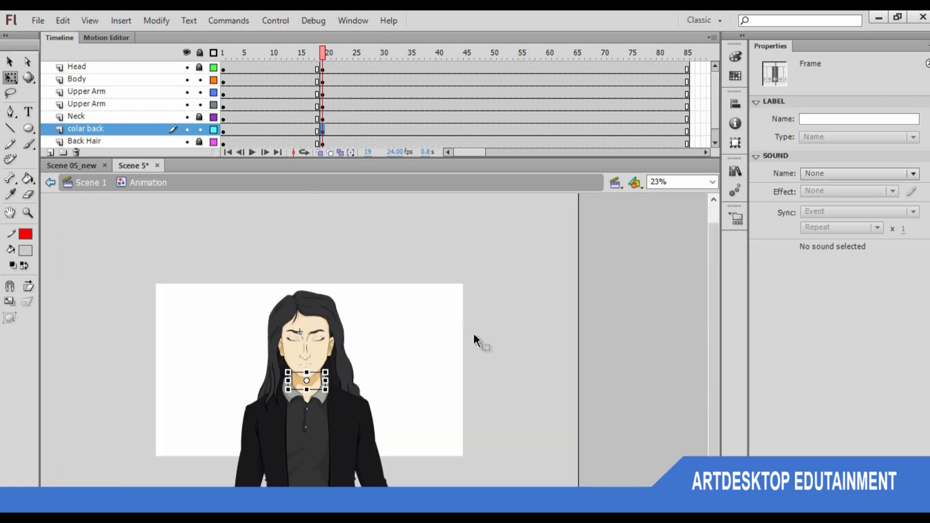
Select the body, collar and both upper arms together at frame 19 and nudge them up to Y 98.20.
{"action": "left_click_drag", "start_coordinate": [184, 301], "coordinate": [420, 472]}
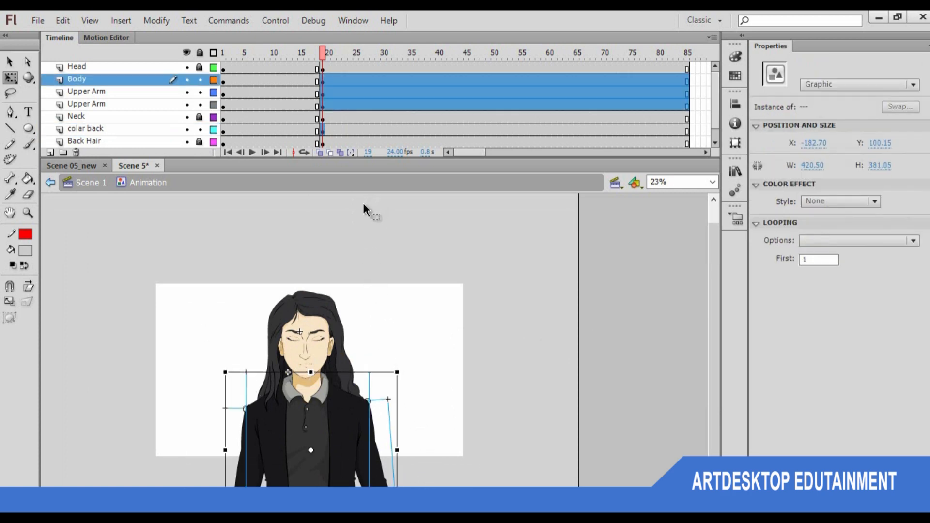
{"action": "key", "text": "Up"}
{"action": "key", "text": "Up"}
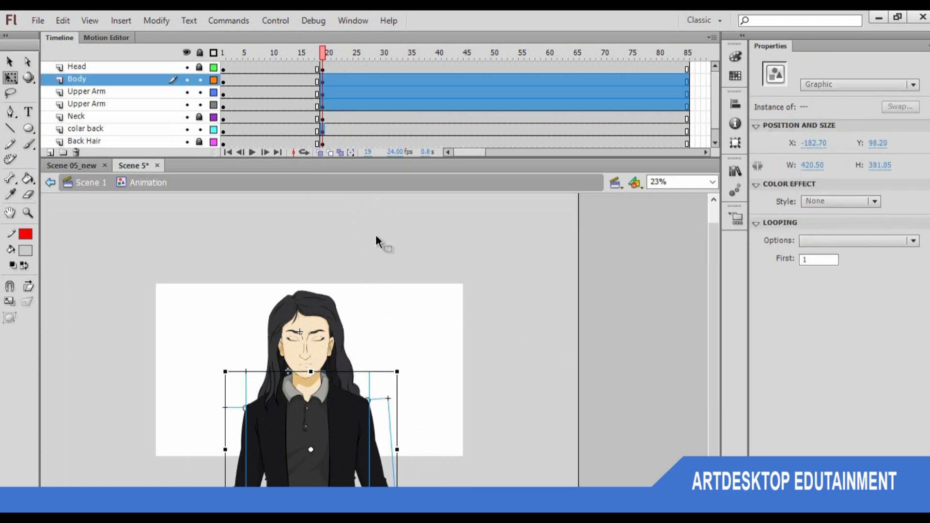
{"action": "left_click", "coordinate": [434, 400]}
Rotate both upper arms slightly outward from the body at frame 19.
{"action": "left_click", "coordinate": [376, 477]}
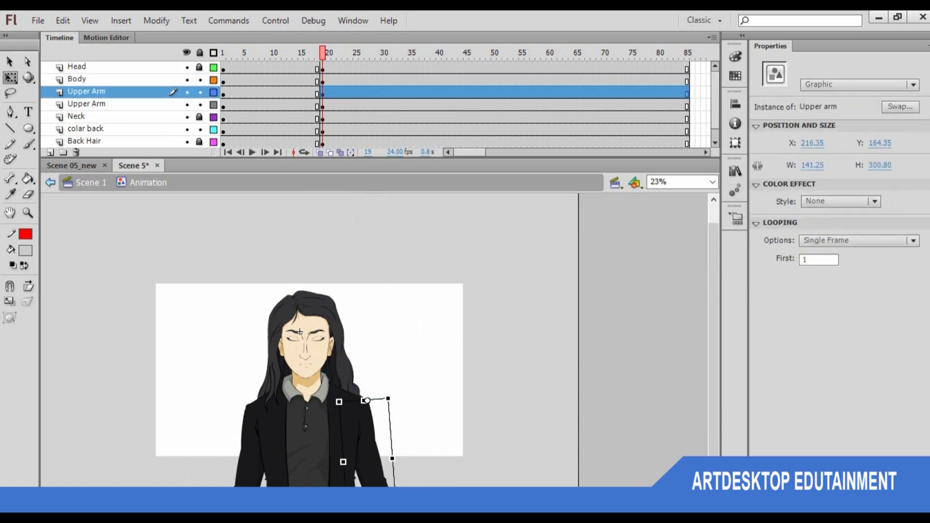
{"action": "left_click_drag", "start_coordinate": [712, 381], "coordinate": [712, 400]}
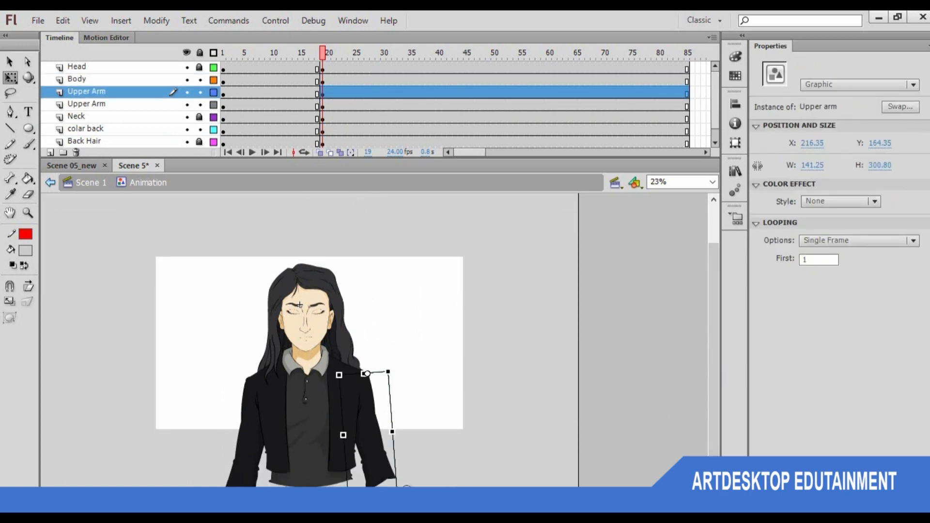
{"action": "left_click_drag", "start_coordinate": [408, 488], "coordinate": [411, 486]}
{"action": "left_click", "coordinate": [261, 477]}
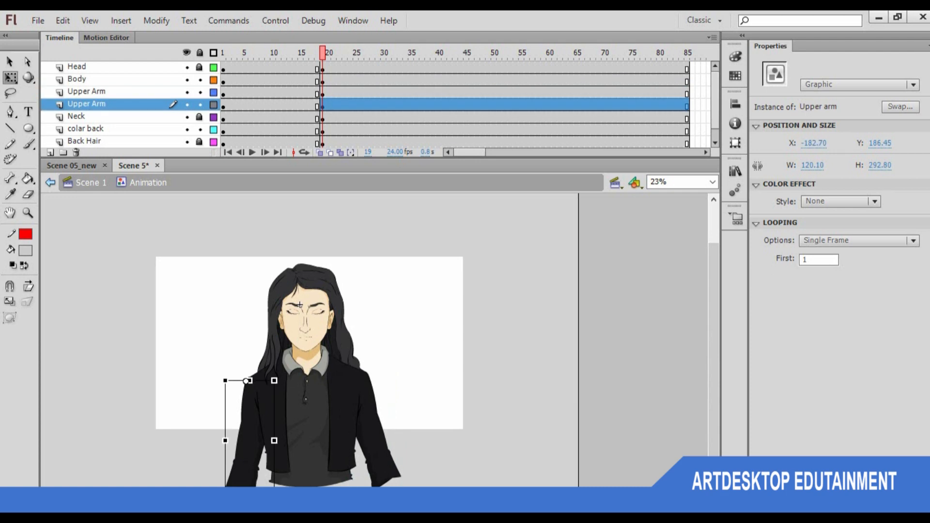
{"action": "left_click_drag", "start_coordinate": [224, 502], "coordinate": [217, 500]}
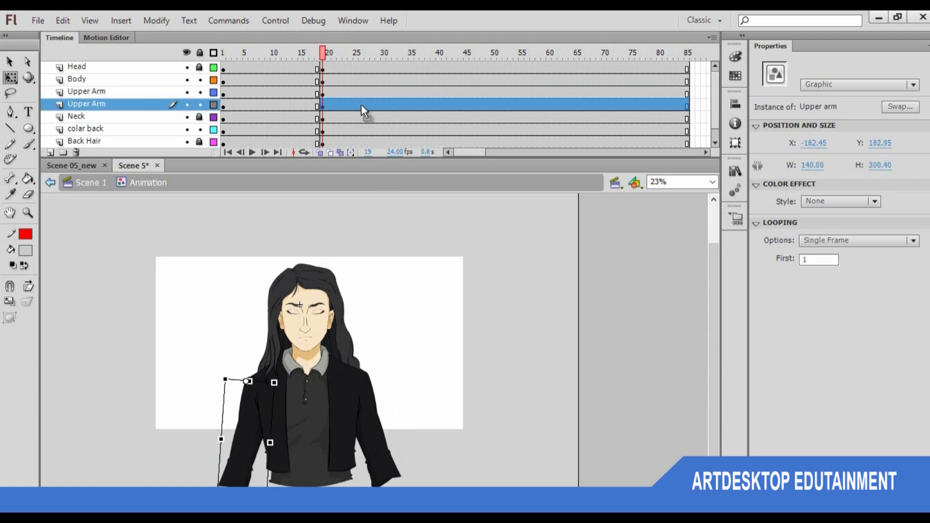
Insert keyframes at frame 13 on all layers from Head to Back Hair.
{"action": "left_click_drag", "start_coordinate": [322, 54], "coordinate": [349, 82]}
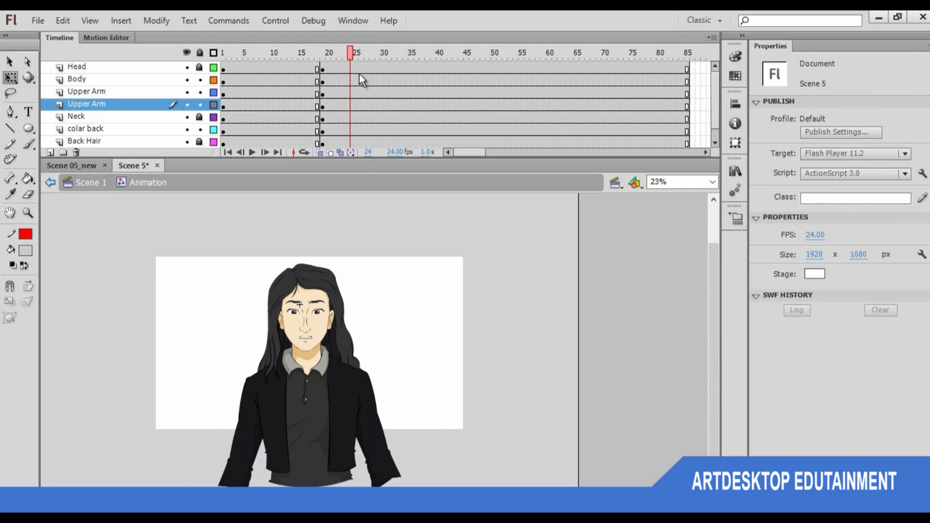
{"action": "key", "text": "ctrl+equal"}
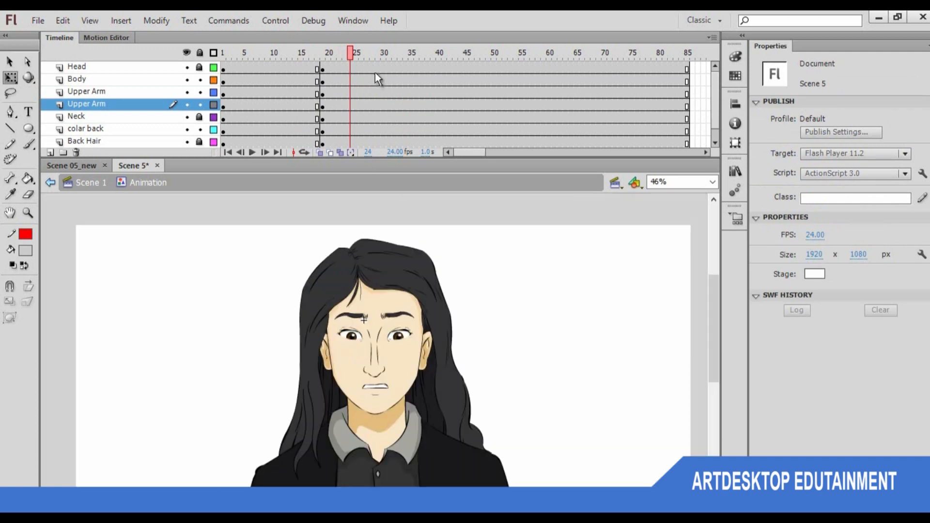
{"action": "left_click_drag", "start_coordinate": [341, 54], "coordinate": [295, 61]}
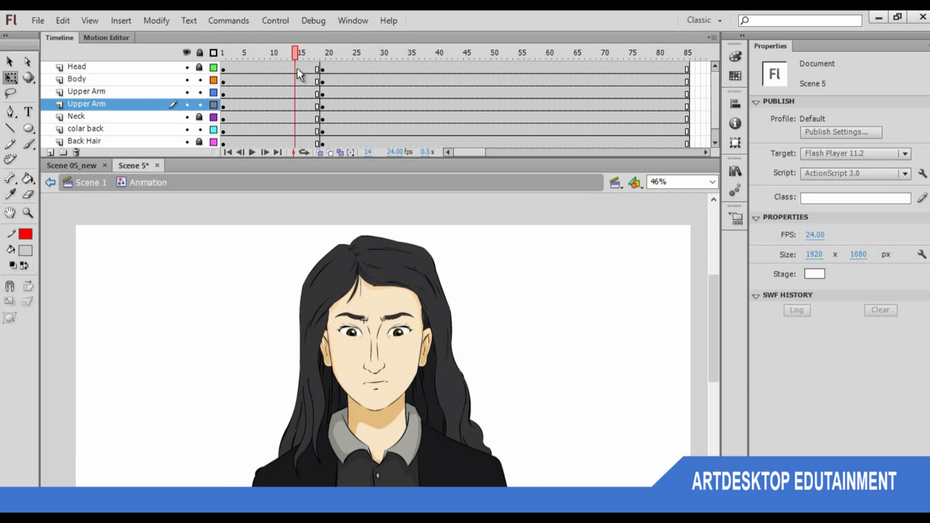
{"action": "left_click", "coordinate": [295, 68]}
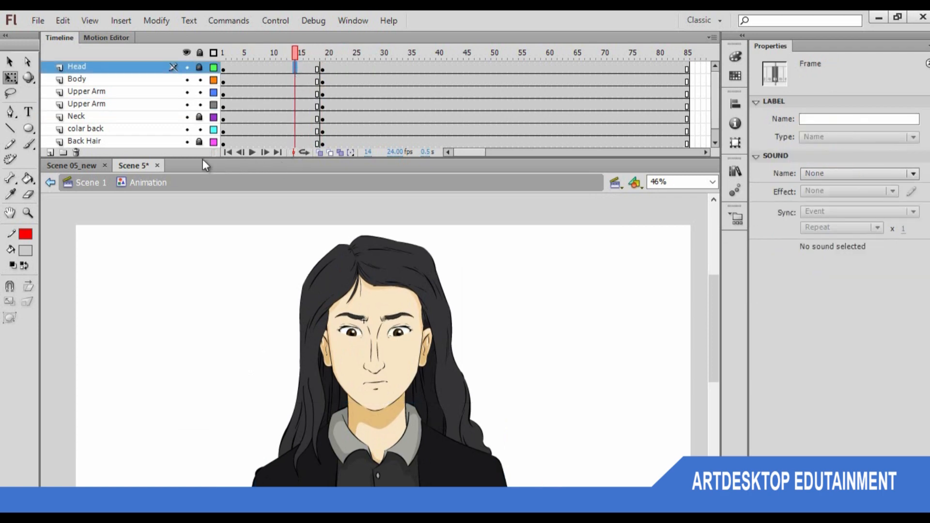
{"action": "mouse_move", "coordinate": [202, 162]}
{"action": "left_mouse_down"}
{"action": "mouse_move", "coordinate": [203, 187]}
{"action": "mouse_move", "coordinate": [203, 176]}
{"action": "left_mouse_up"}
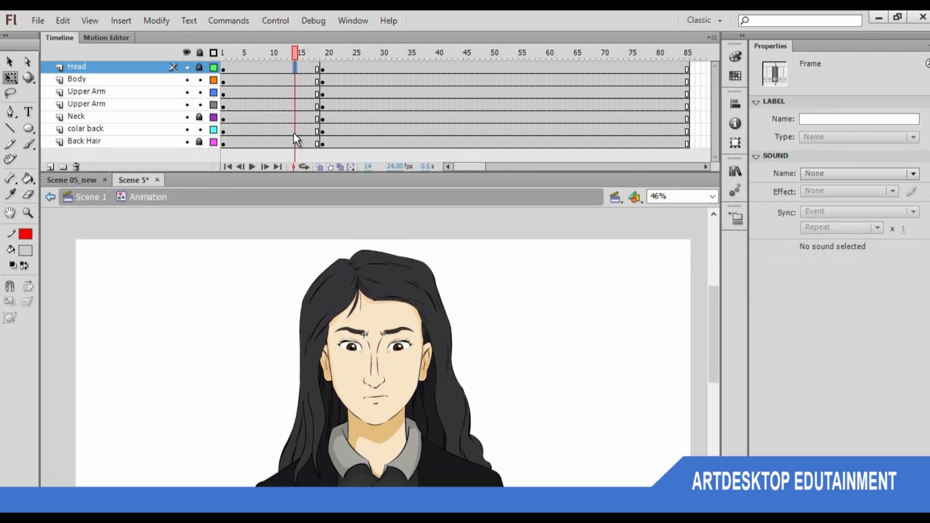
{"action": "left_click", "coordinate": [291, 69]}
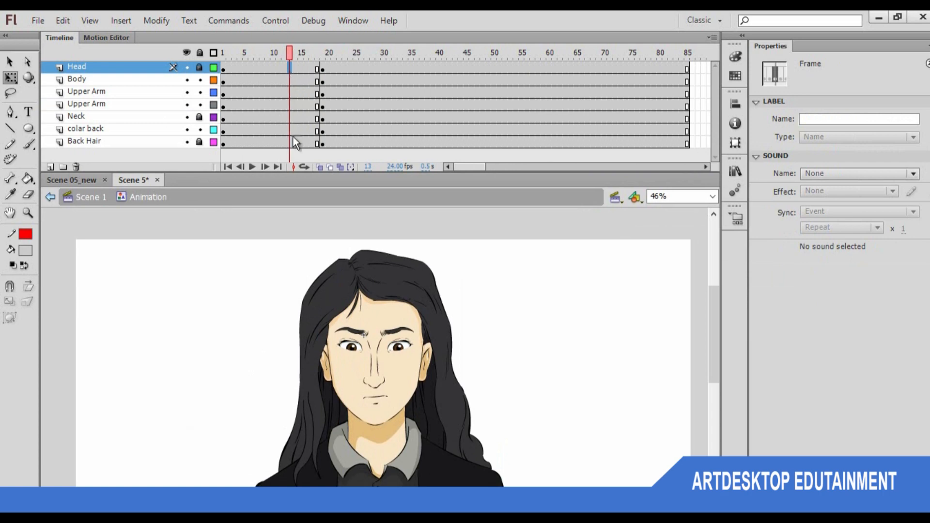
{"action": "left_click_drag", "start_coordinate": [289, 143], "coordinate": [322, 87]}
{"action": "key", "text": "F6"}
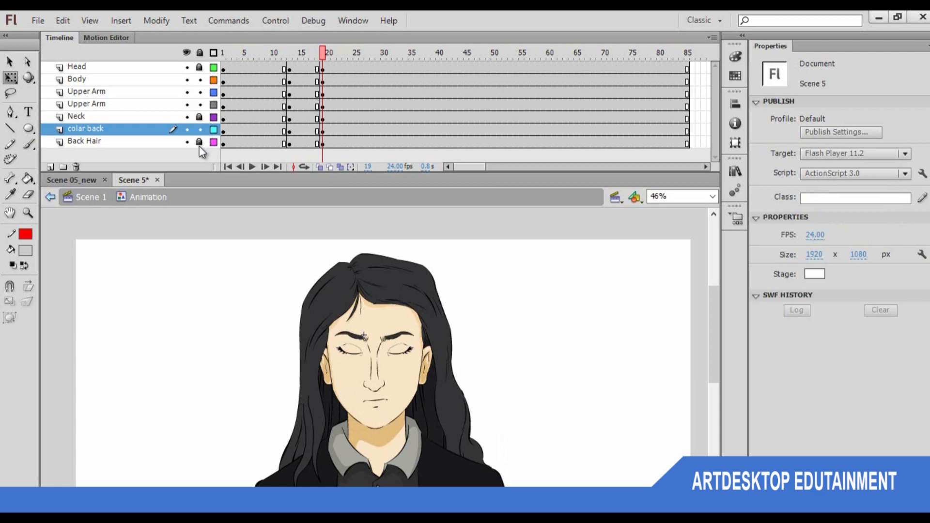
Unlock the Back Hair layer and squash the back hair vertically to a height of 218.75 at frame 19.
{"action": "left_click", "coordinate": [348, 413]}
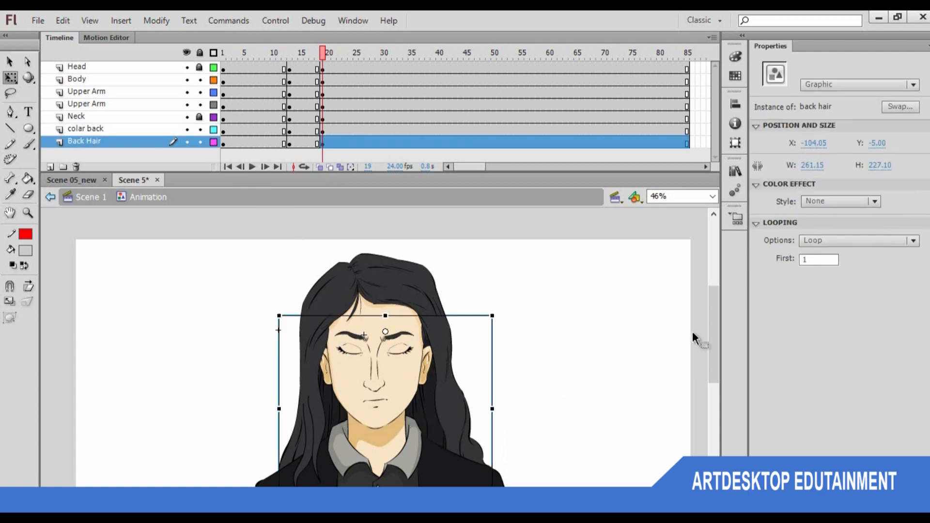
{"action": "scroll", "coordinate": [711, 335], "scroll_direction": "down", "scroll_amount": 2}
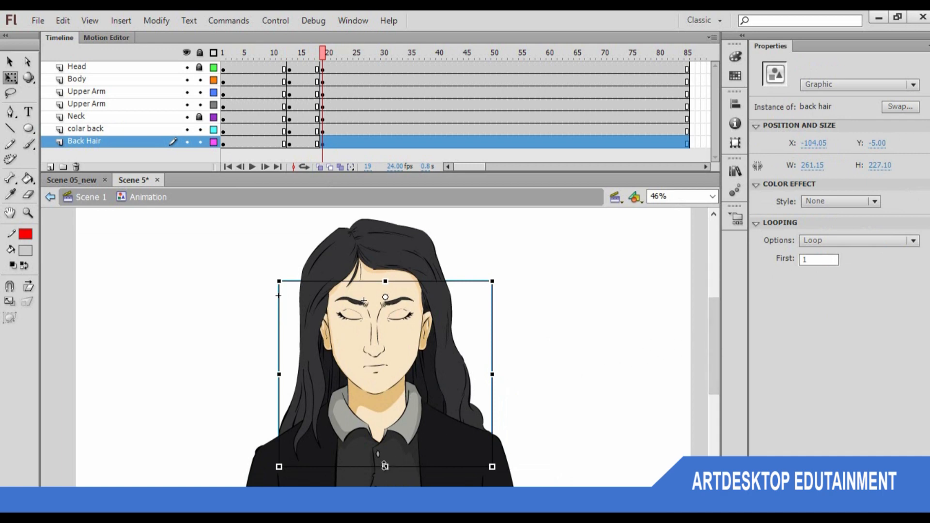
{"action": "left_click_drag", "start_coordinate": [385, 466], "coordinate": [385, 461]}
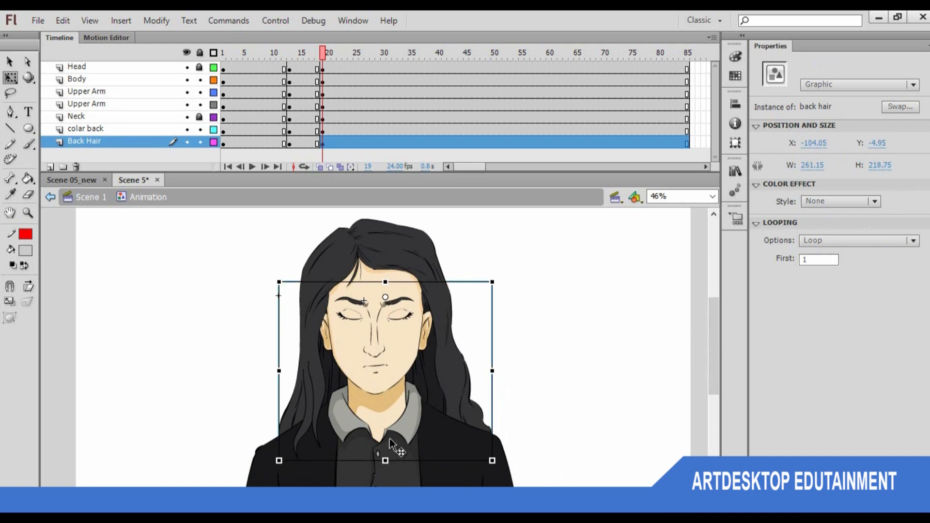
{"action": "mouse_move", "coordinate": [323, 54]}
{"action": "left_mouse_down"}
{"action": "mouse_move", "coordinate": [315, 53]}
{"action": "mouse_move", "coordinate": [324, 62]}
{"action": "left_mouse_up"}
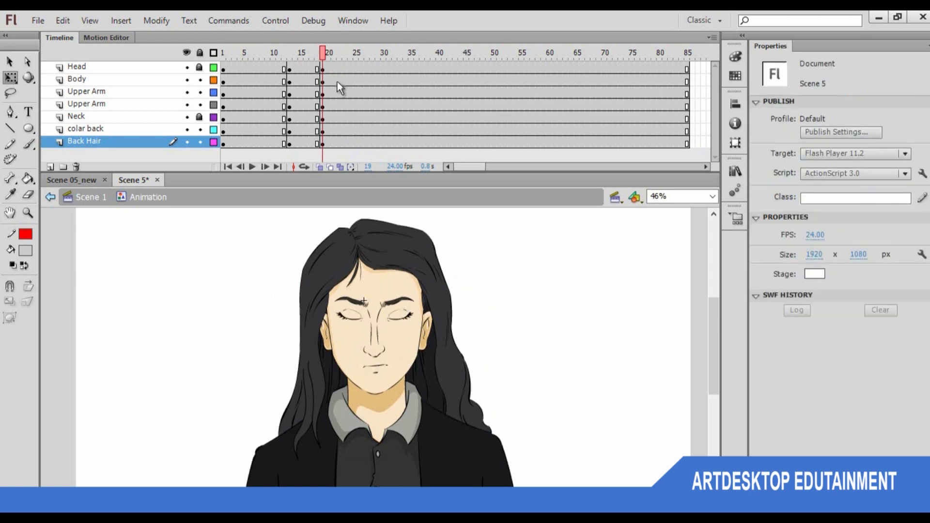
Copy the frame 13 keyframes of all layers to frame 25.
{"action": "left_click", "coordinate": [290, 70]}
{"action": "left_click_drag", "start_coordinate": [290, 139], "coordinate": [355, 78]}
{"action": "left_click", "coordinate": [355, 80]}
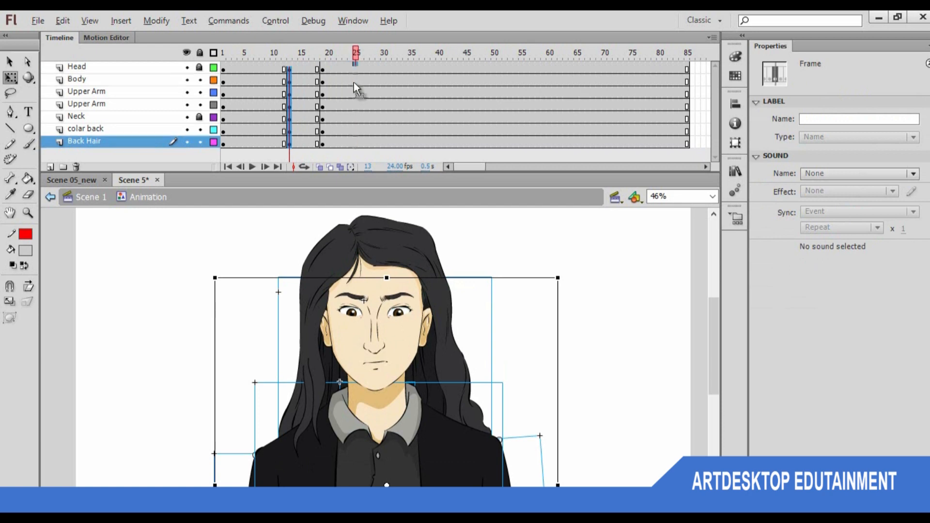
{"action": "key", "text": "ctrl+z"}
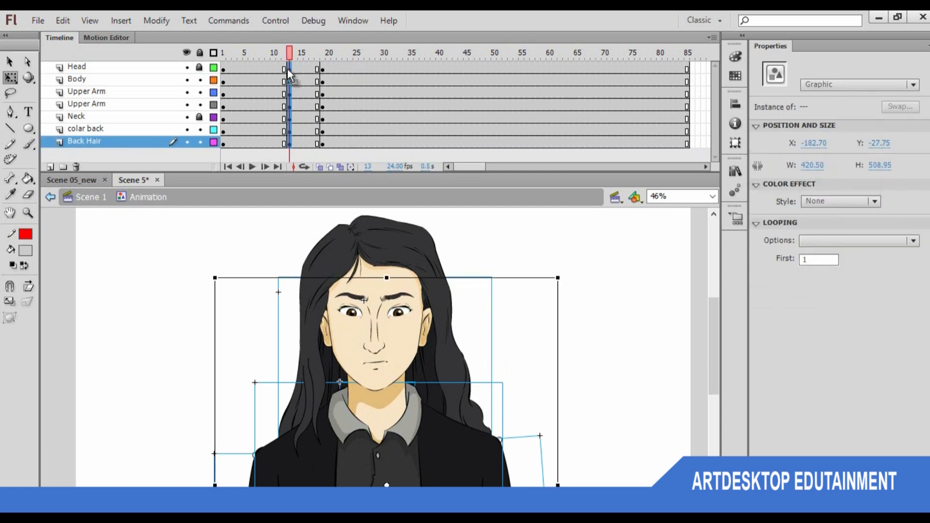
{"action": "left_click_drag", "start_coordinate": [290, 69], "coordinate": [353, 72]}
{"action": "left_click", "coordinate": [528, 241]}
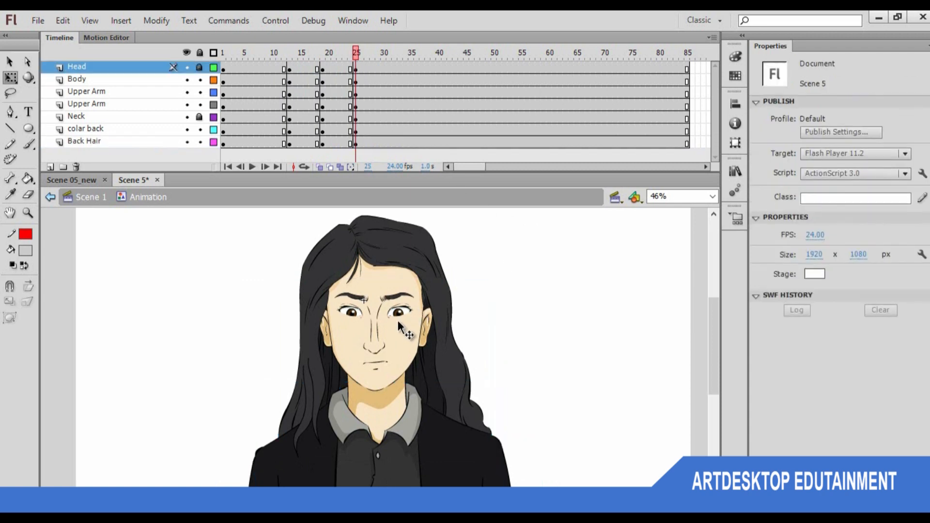
Unlock the Head layer and set the Head instance's first frame to 25 at frame 25.
{"action": "left_click", "coordinate": [408, 313]}
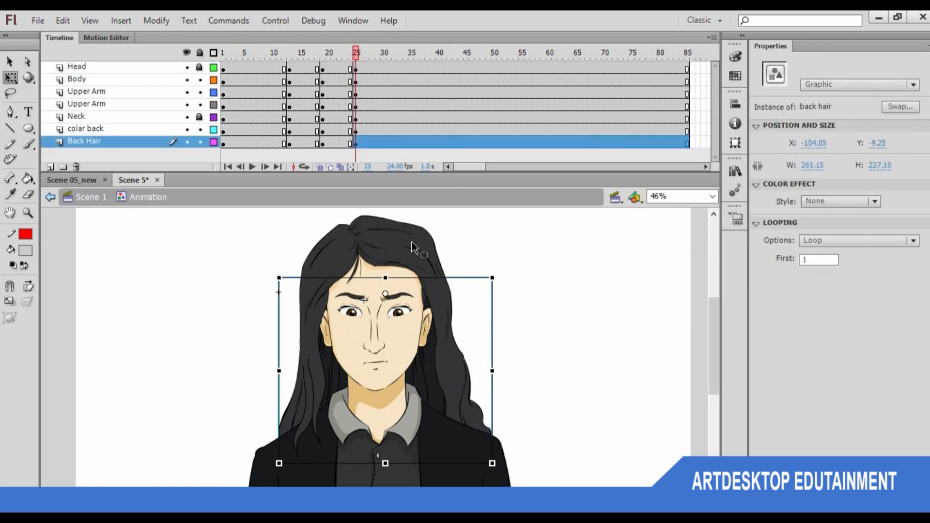
{"action": "left_click", "coordinate": [199, 67]}
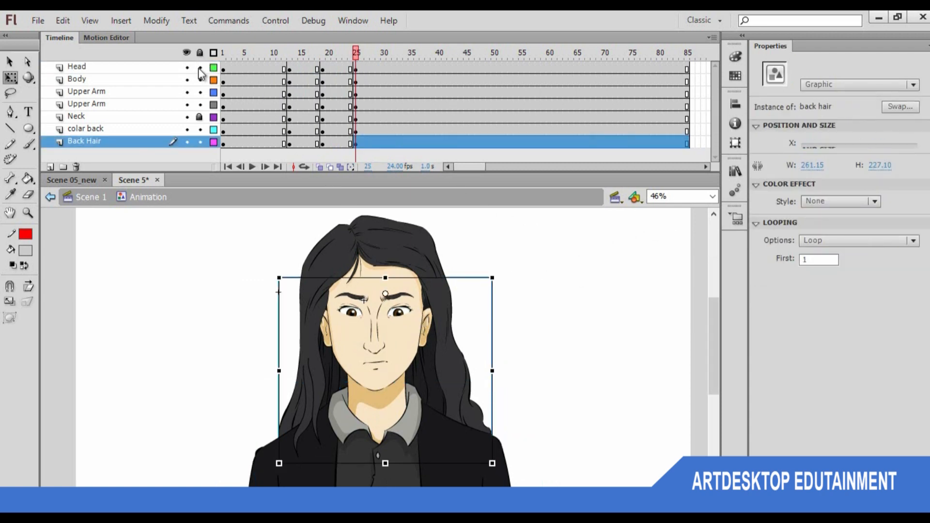
{"action": "left_click", "coordinate": [382, 329]}
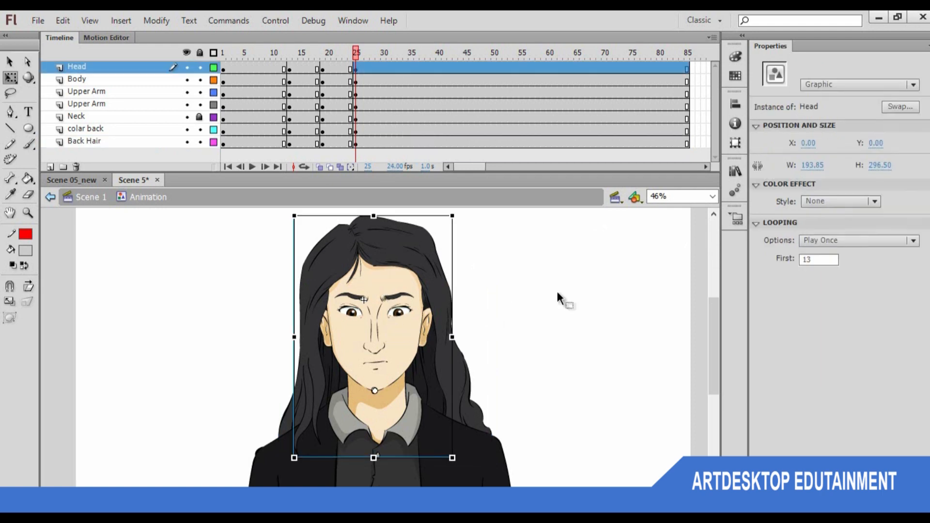
{"action": "double_click", "coordinate": [817, 260]}
{"action": "type", "text": "25"}
{"action": "key", "text": "Return"}
{"action": "left_click_drag", "start_coordinate": [365, 53], "coordinate": [363, 77]}
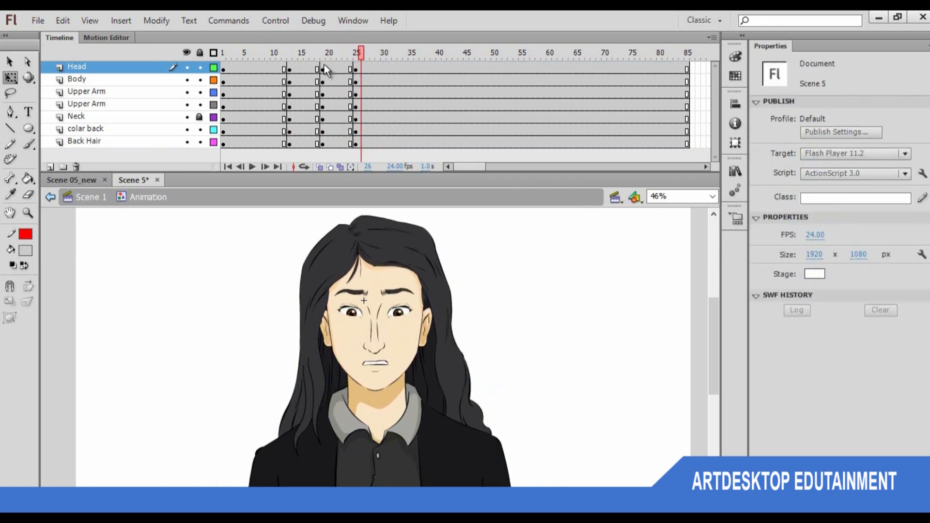
Create classic tweens on all layers between the keyframes at 13, 19 and 25, with an ease of 99 out.
{"action": "left_click_drag", "start_coordinate": [298, 67], "coordinate": [340, 141]}
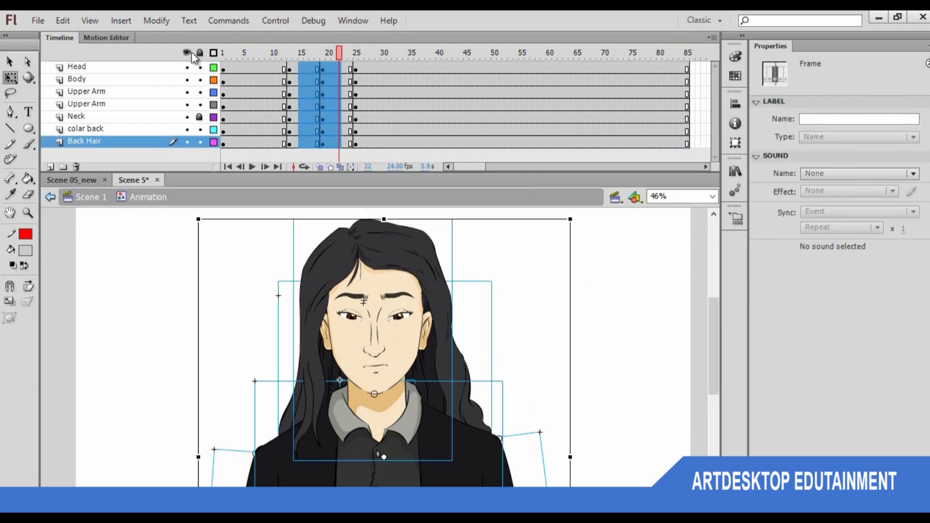
{"action": "left_click", "coordinate": [121, 22]}
{"action": "left_click", "coordinate": [163, 87]}
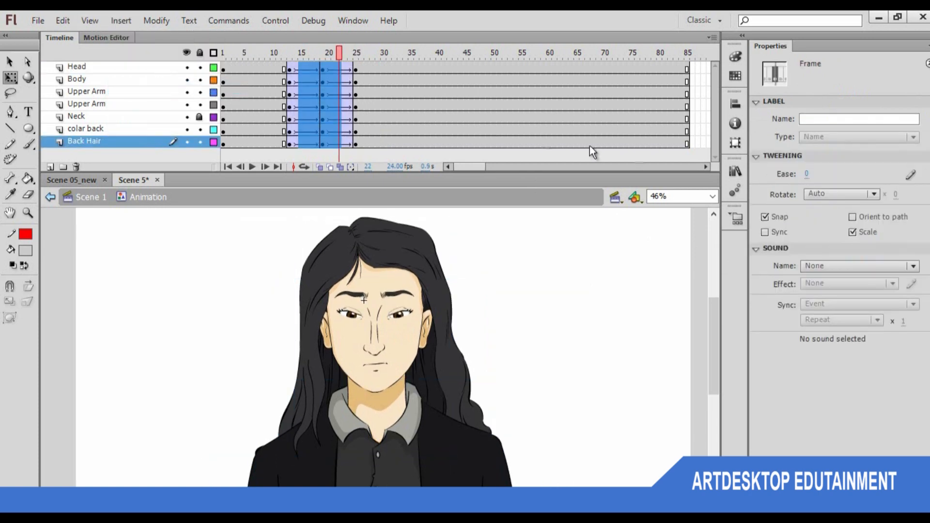
{"action": "left_click_drag", "start_coordinate": [821, 174], "coordinate": [891, 176]}
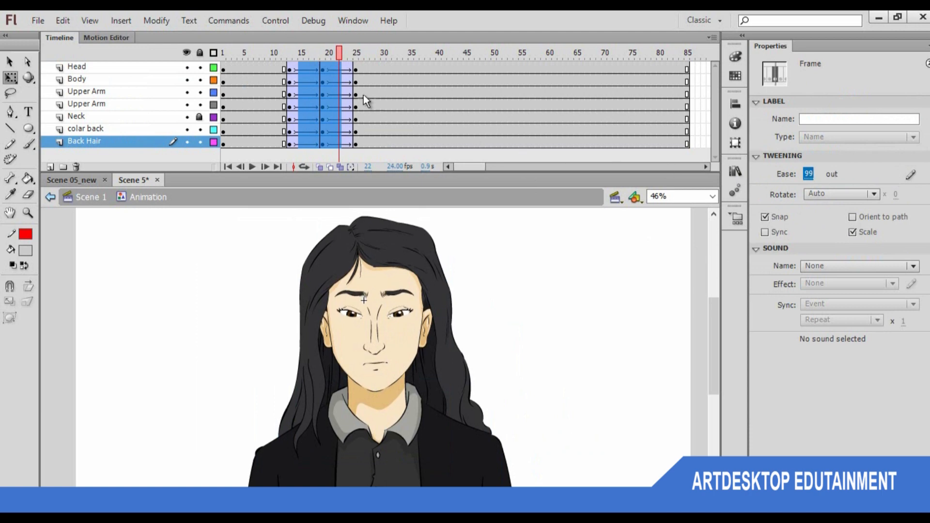
{"action": "left_click_drag", "start_coordinate": [344, 53], "coordinate": [373, 117]}
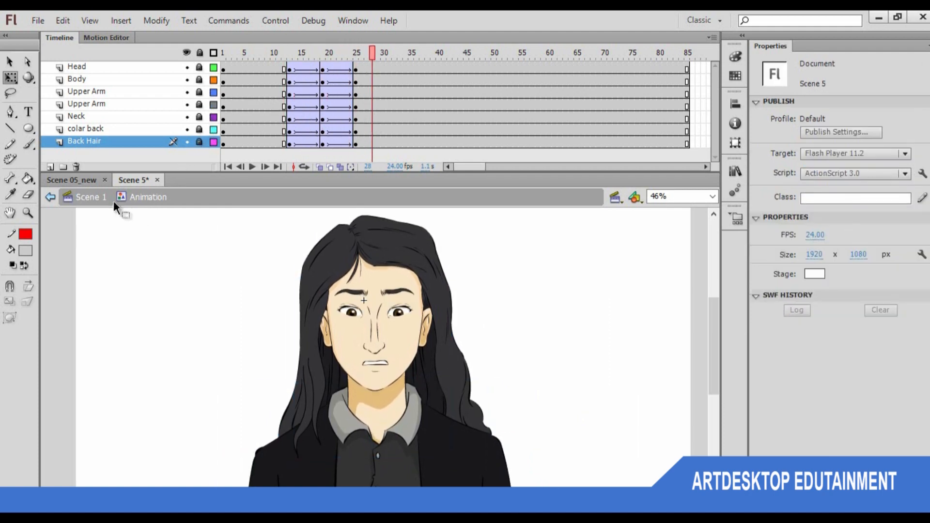
Return to Scene 1 and extend Layer 1 to frame 85.
{"action": "left_click", "coordinate": [97, 198]}
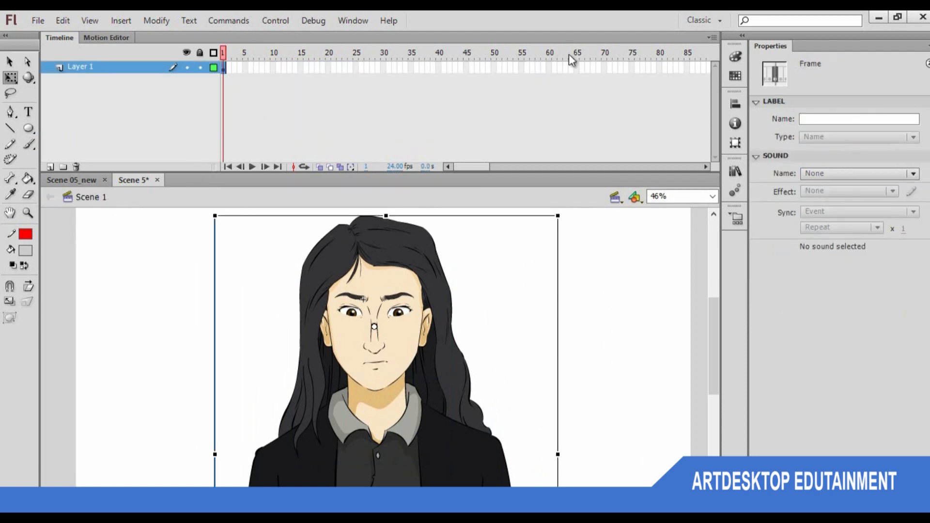
{"action": "left_click", "coordinate": [685, 69]}
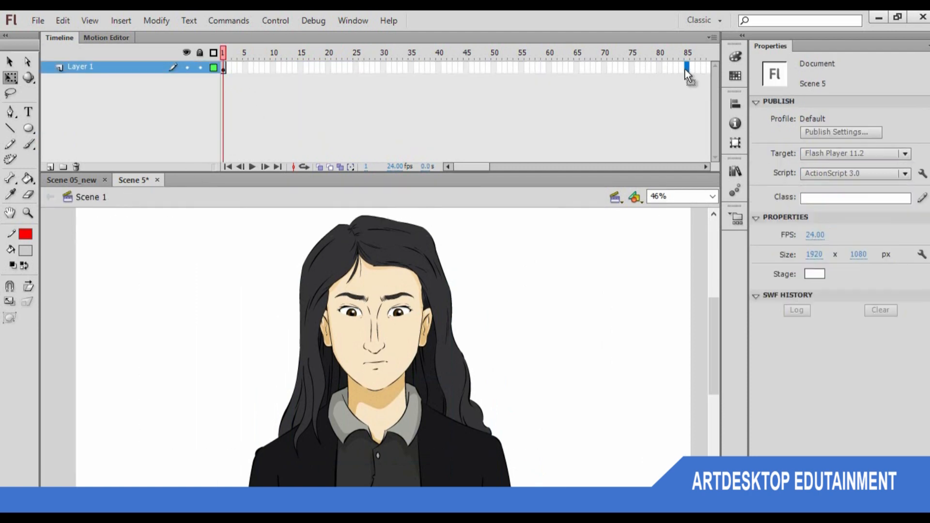
{"action": "key", "text": "F5"}
Set the Animation instance's looping to Play Once and play the timeline from frame 1.
{"action": "left_click", "coordinate": [467, 298]}
{"action": "left_click", "coordinate": [828, 239]}
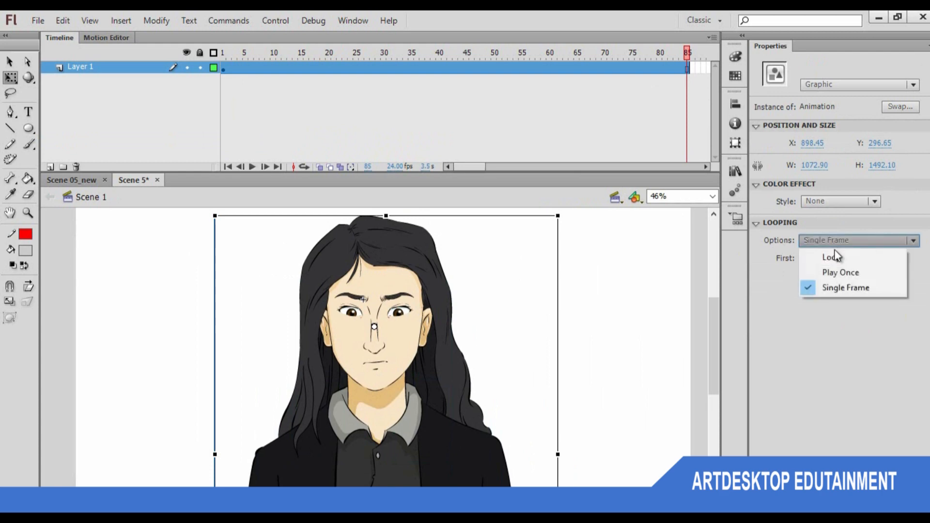
{"action": "left_click", "coordinate": [833, 269]}
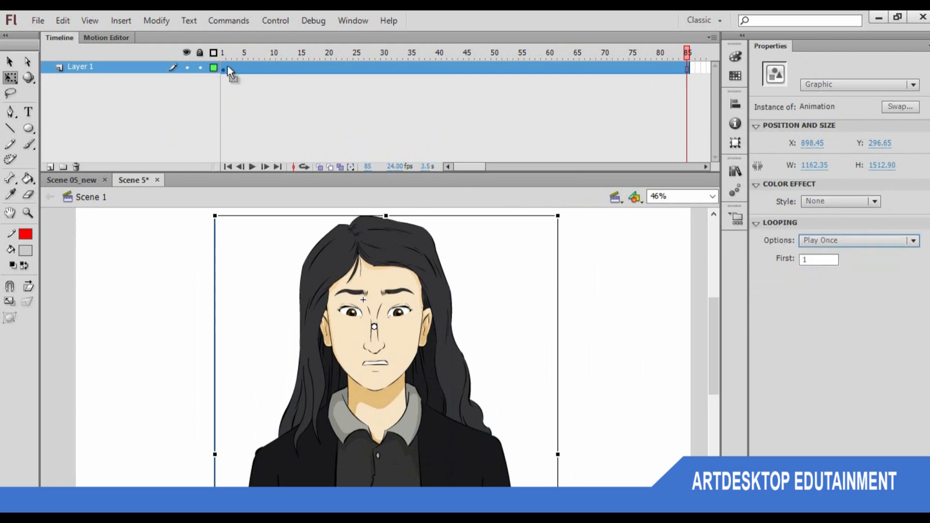
{"action": "left_click_drag", "start_coordinate": [231, 53], "coordinate": [214, 82]}
{"action": "key", "text": "Return"}
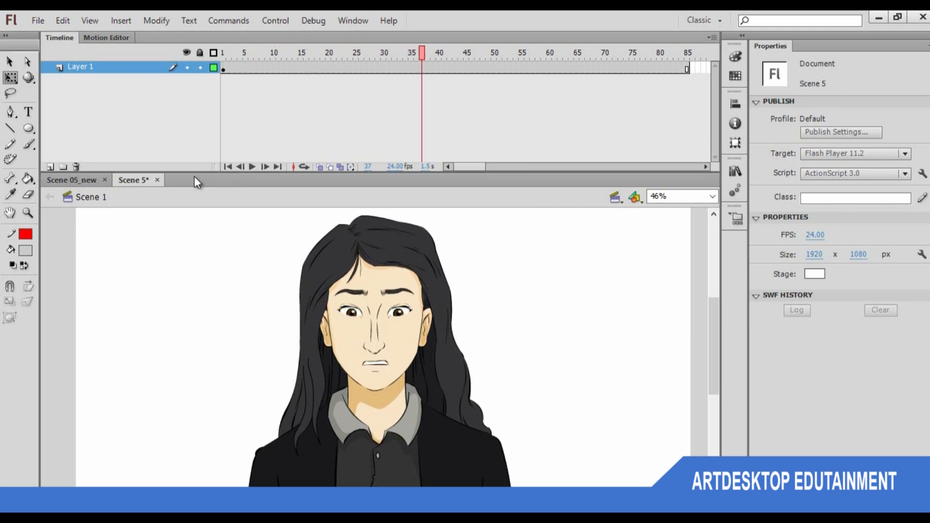
Reduce the height of the timeline area and save the Scene 5 document.
{"action": "left_click_drag", "start_coordinate": [199, 172], "coordinate": [196, 133]}
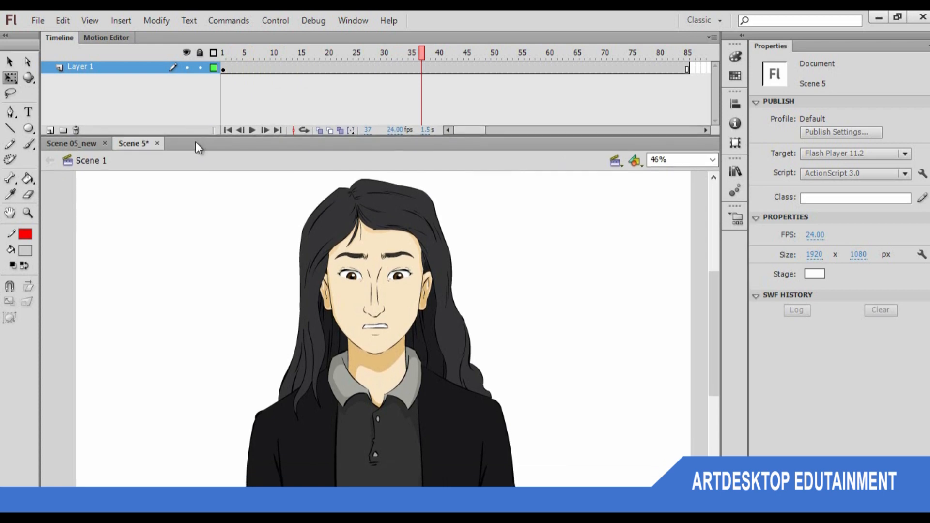
{"action": "left_click", "coordinate": [78, 143]}
{"action": "left_click", "coordinate": [136, 144]}
{"action": "key", "text": "ctrl+s"}
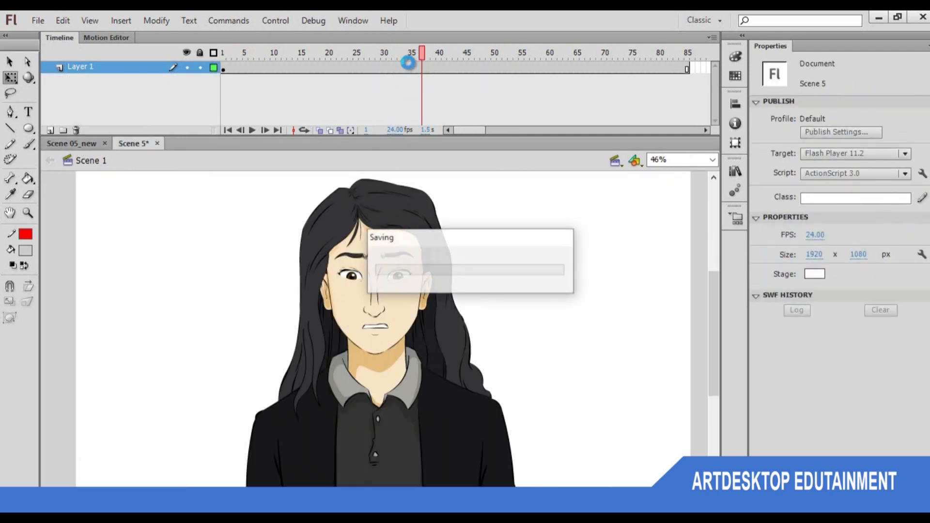
{"action": "left_click_drag", "start_coordinate": [423, 52], "coordinate": [428, 103]}
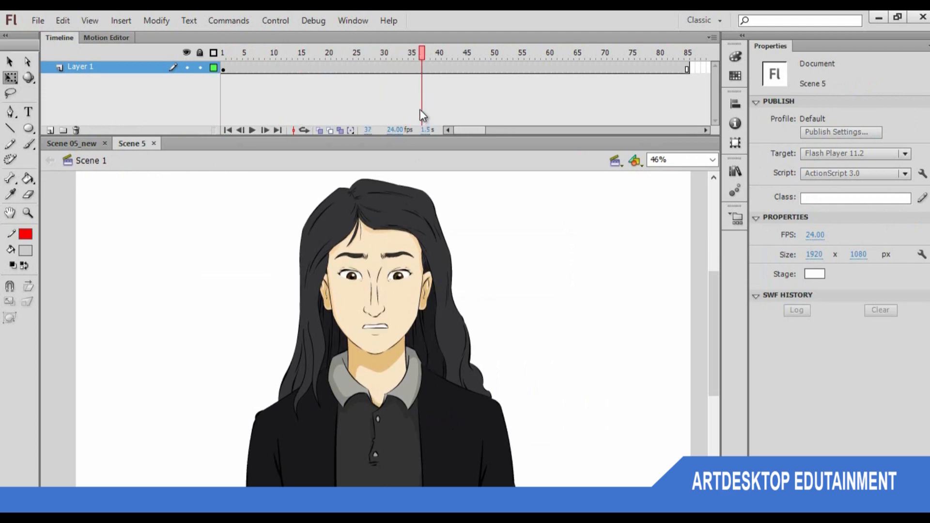
Zoom out to show the whole stage and rename Layer 1 as Animation.
{"action": "key", "text": "ctrl+minus"}
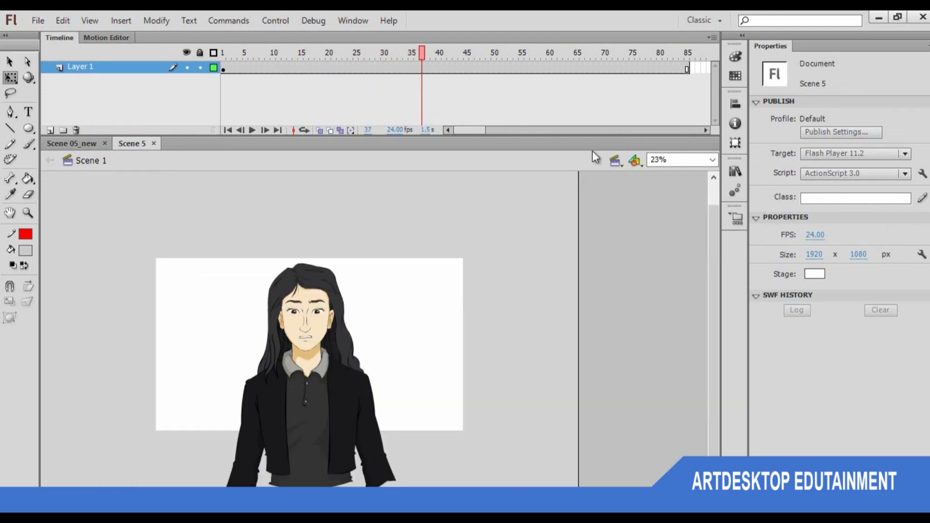
{"action": "left_click_drag", "start_coordinate": [428, 71], "coordinate": [375, 96]}
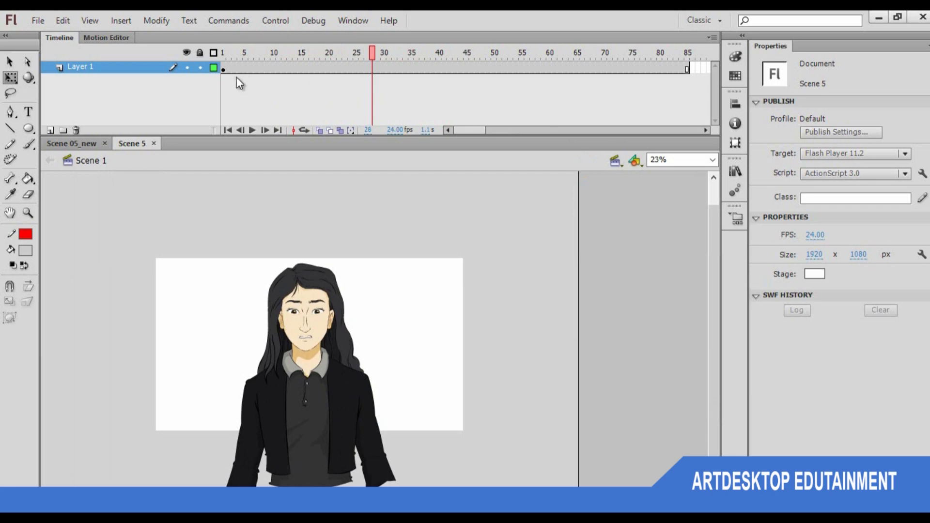
{"action": "left_click", "coordinate": [222, 70]}
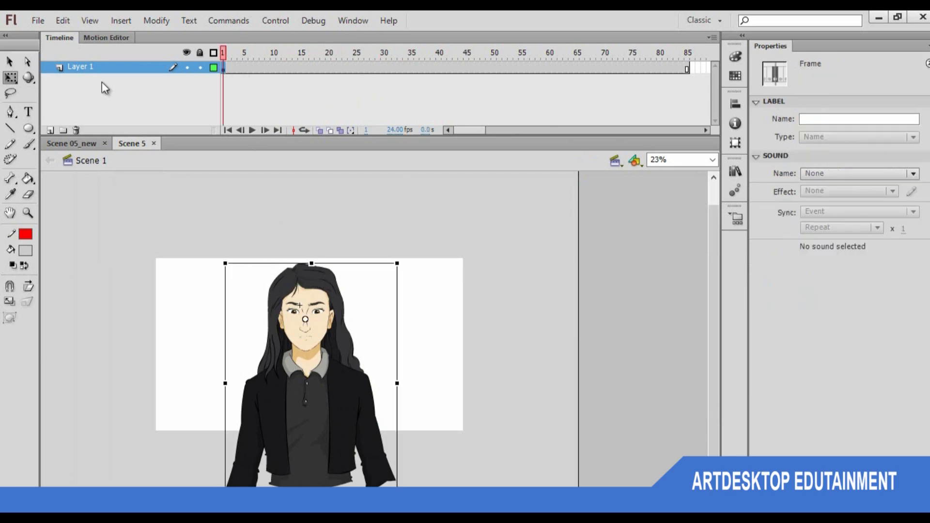
{"action": "double_click", "coordinate": [91, 67]}
{"action": "type", "text": "An"}
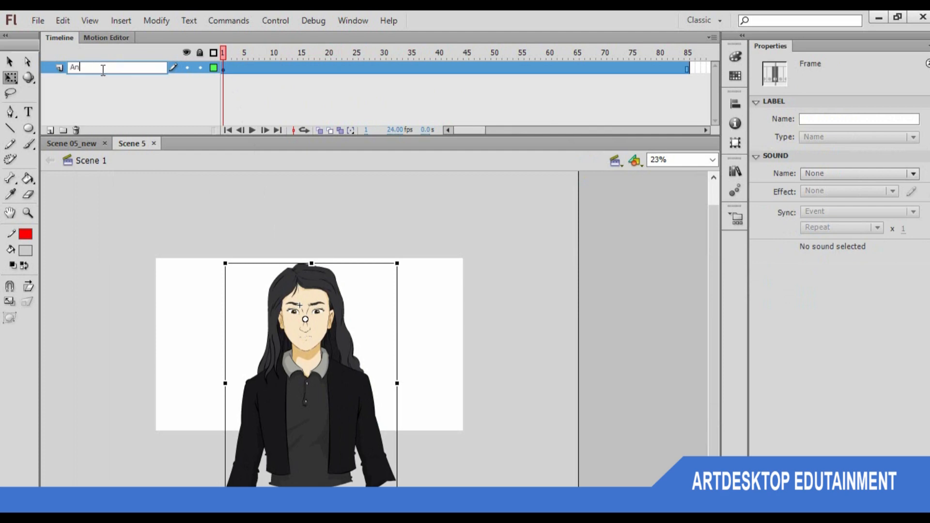
{"action": "type", "text": "imation"}
{"action": "left_click", "coordinate": [380, 216]}
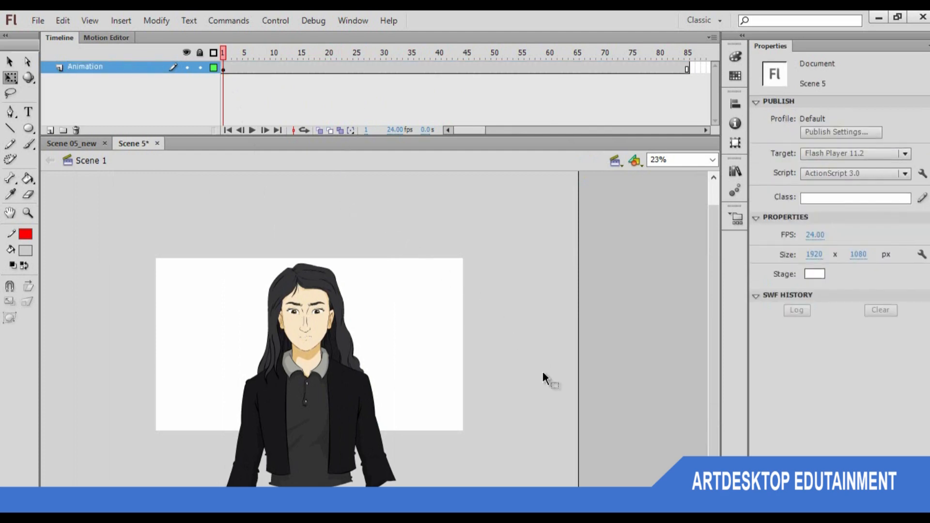
Play the masked scene with the dark red background from frame 1 to review the animation.
{"action": "left_click", "coordinate": [703, 502]}
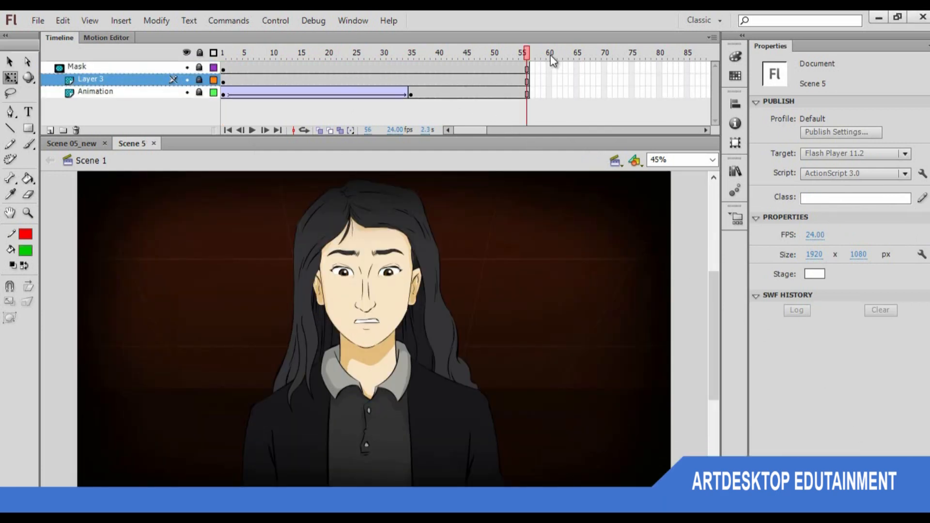
{"action": "left_click_drag", "start_coordinate": [496, 51], "coordinate": [216, 102]}
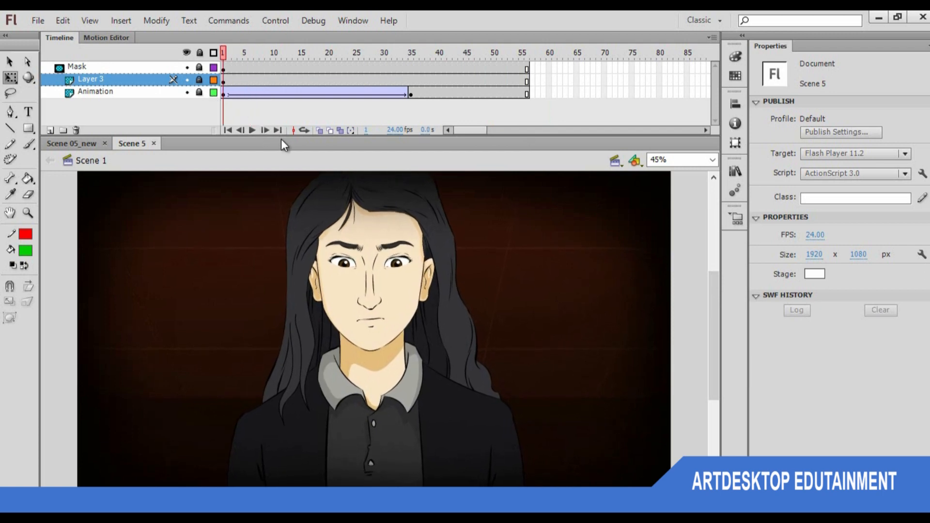
{"action": "key", "text": "Return"}
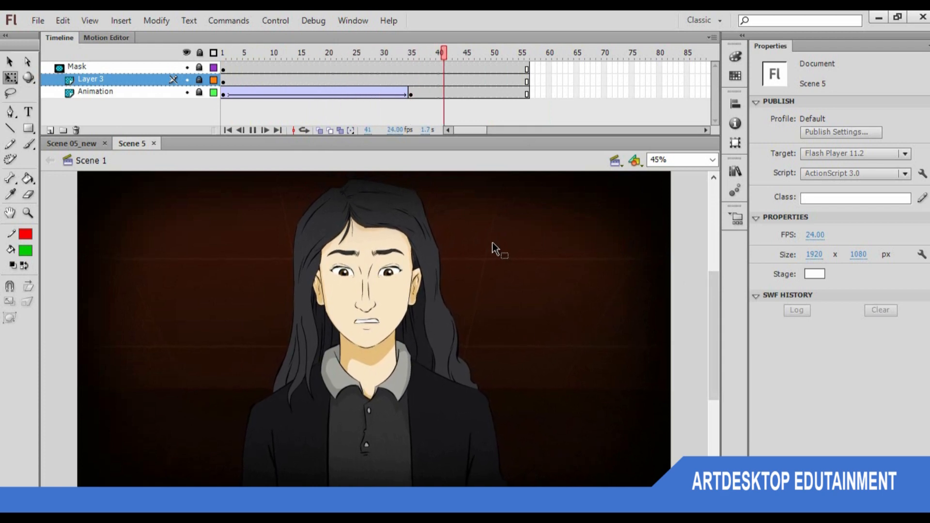
{"action": "key", "text": "Return"}
{"action": "key", "text": "Return"}
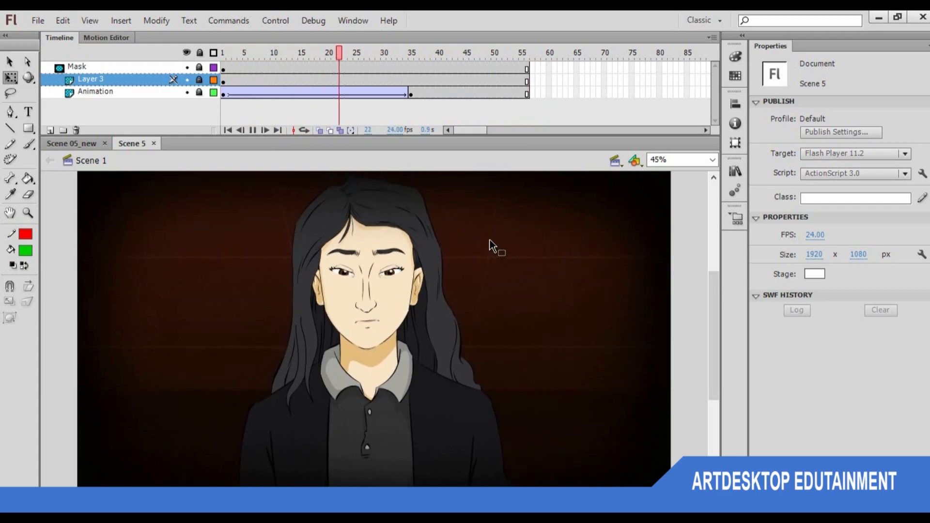